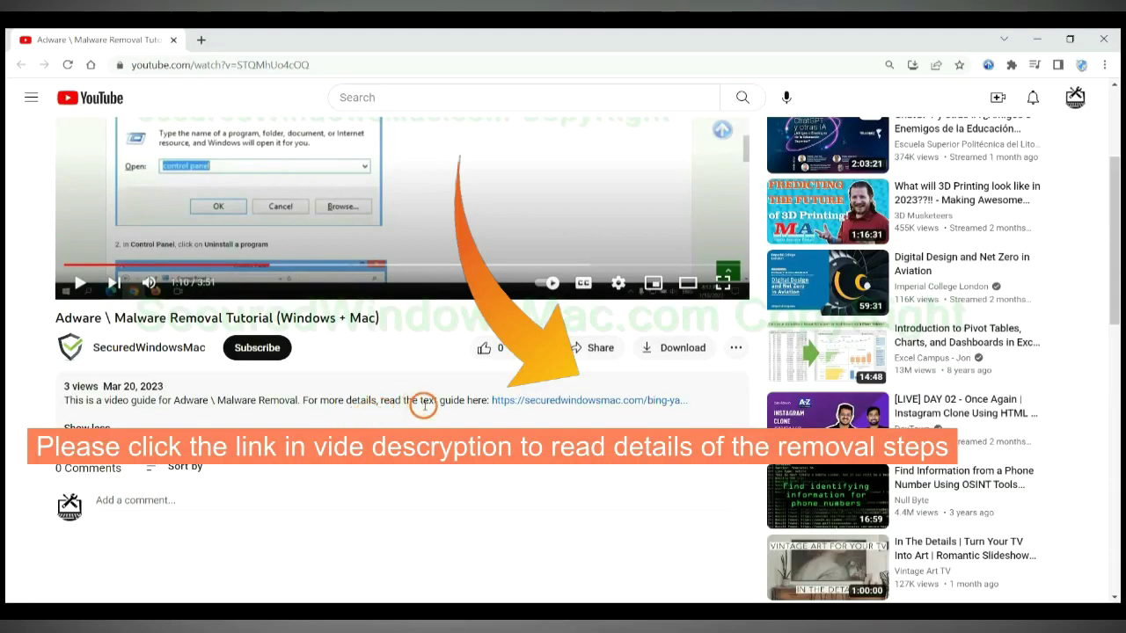
Step: Open the securedwindowsmac.com removal guide from the YouTube description in a new tab
click(537, 401)
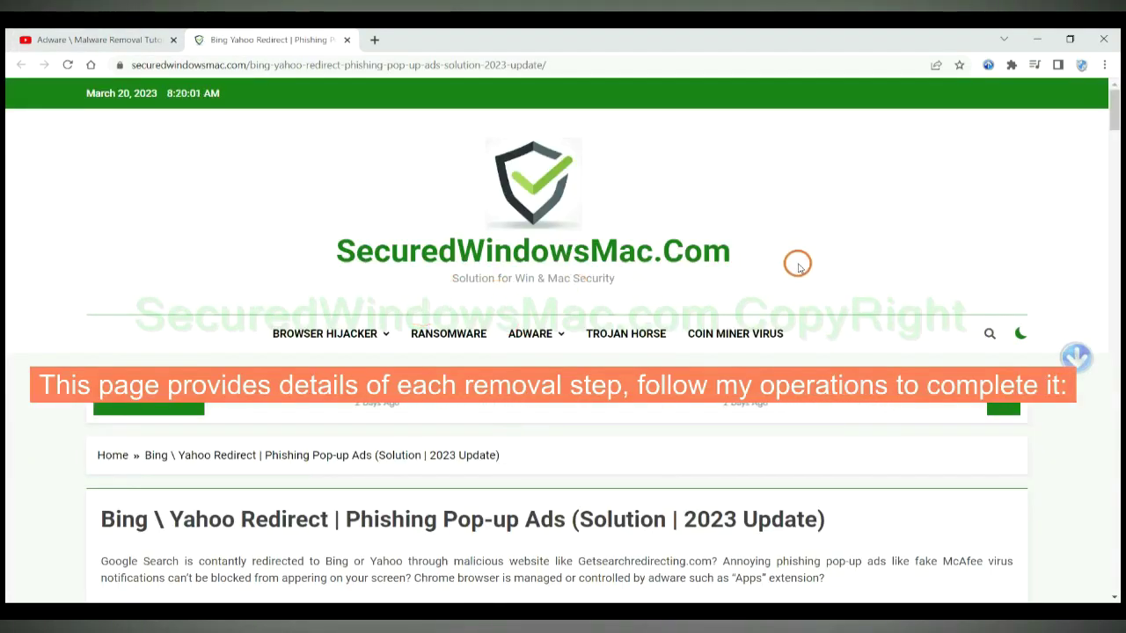
Step: Scroll the article down to the Instant Automatic Removal section
scroll(798, 264, down, 1)
scroll(798, 264, down, 5)
scroll(797, 264, down, 4)
scroll(797, 264, down, 4)
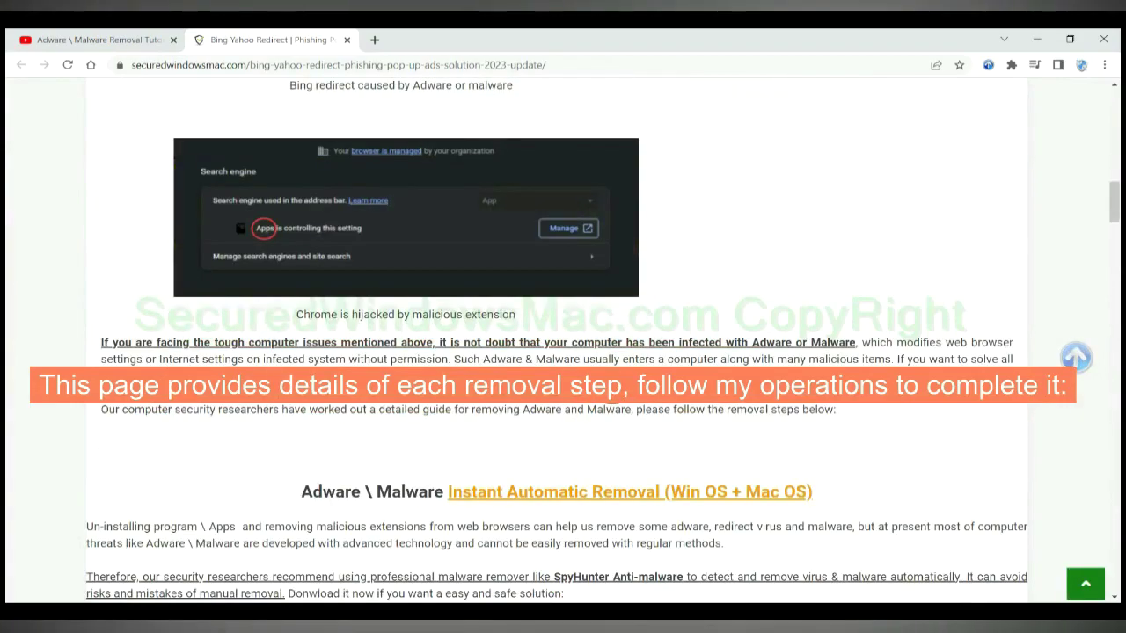
scroll(616, 394, down, 3)
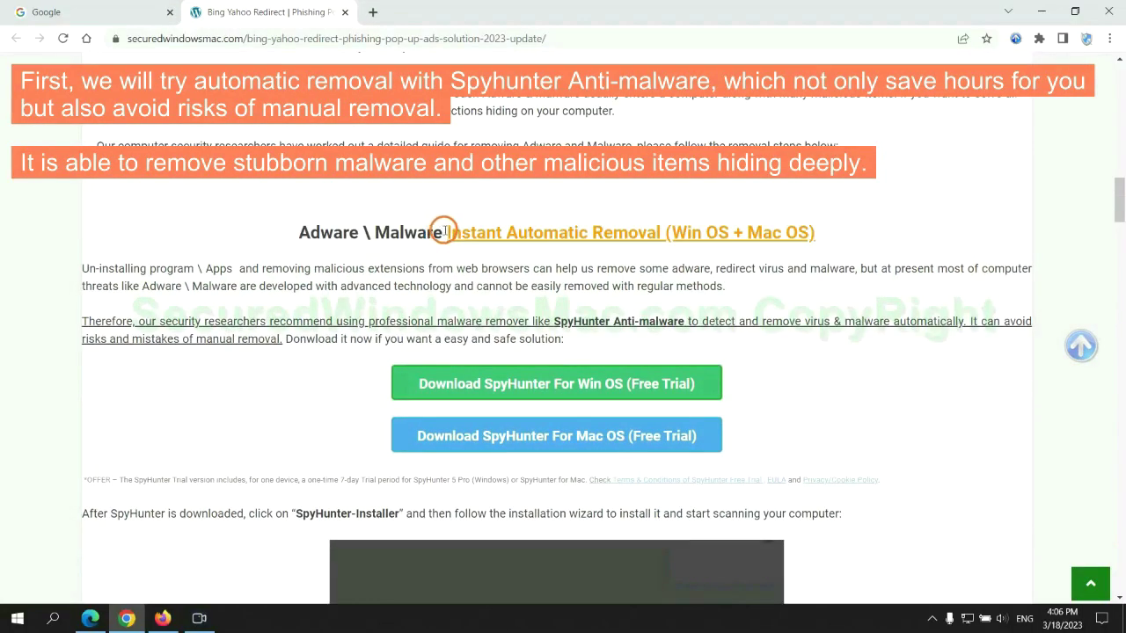
drag(444, 231, 661, 232)
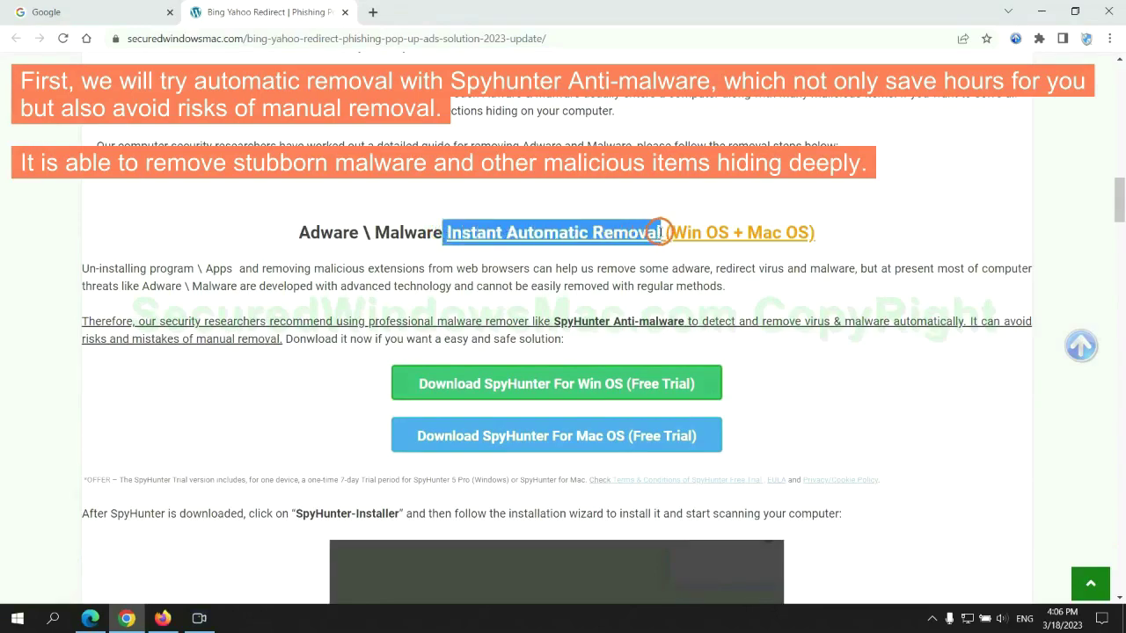
click(564, 199)
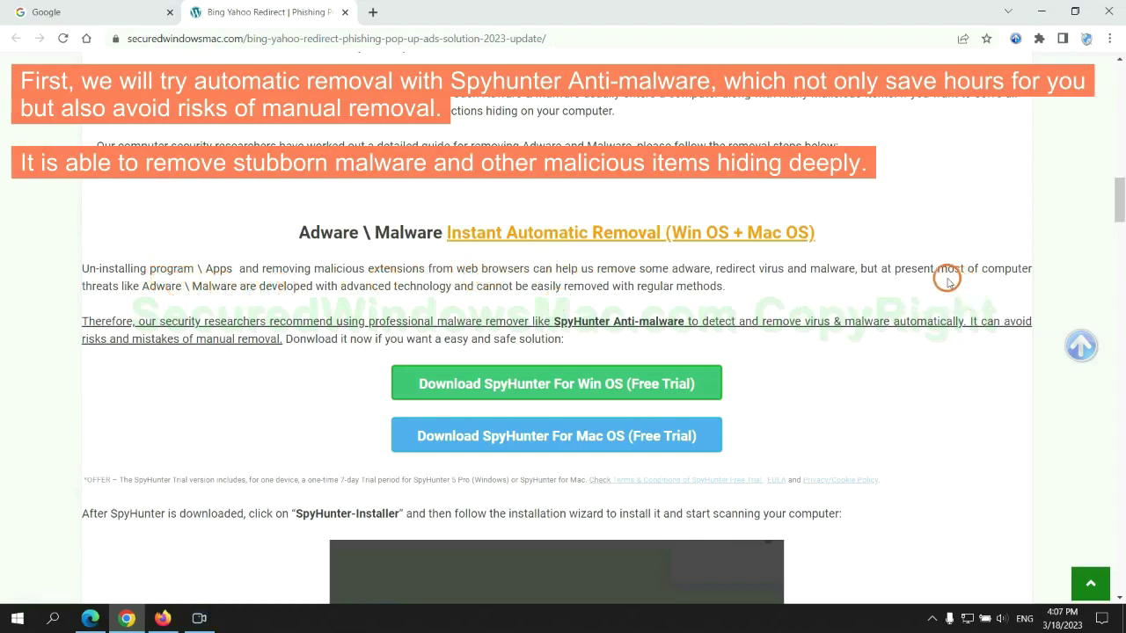
Step: Download the SpyHunter installer for Windows and keep it despite the harm warning
scroll(558, 324, down, 1)
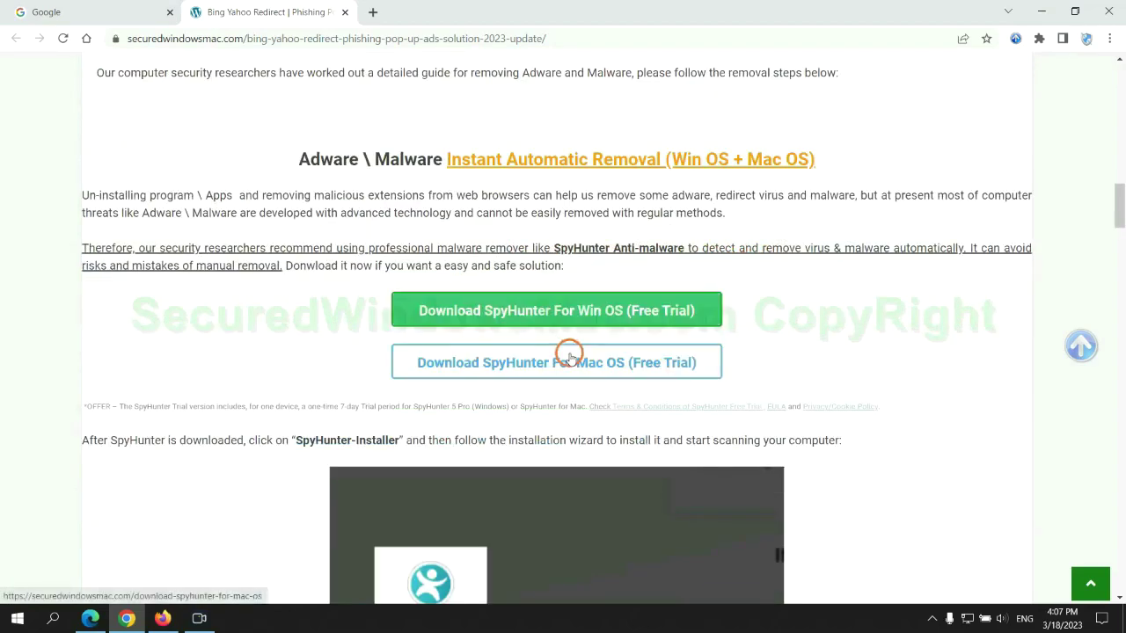
scroll(569, 355, down, 1)
scroll(568, 355, down, 1)
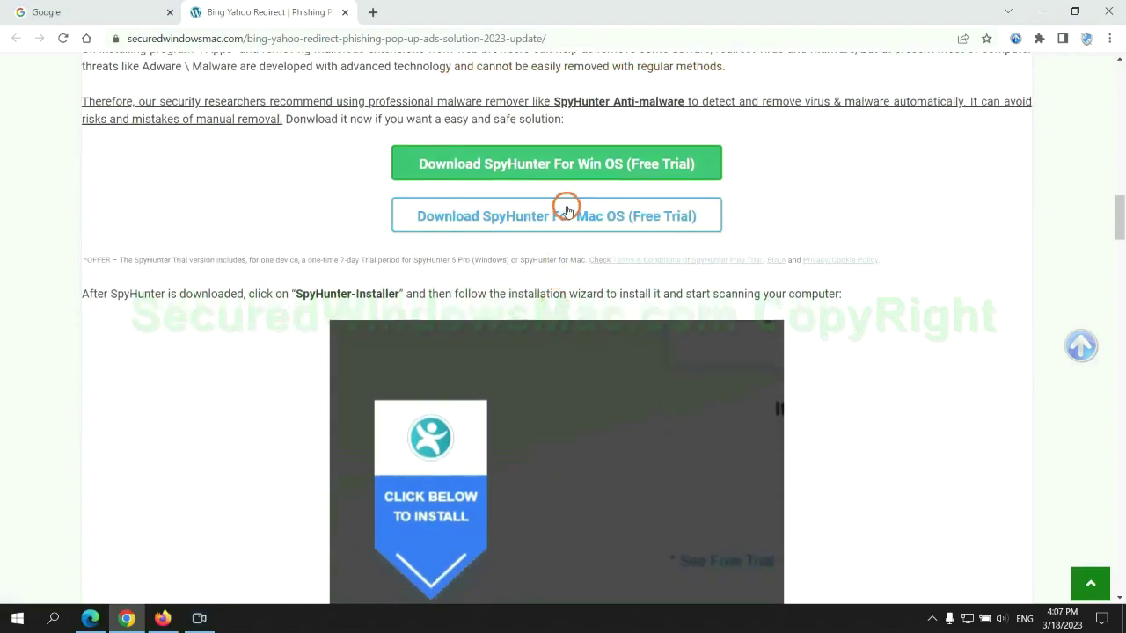
click(568, 166)
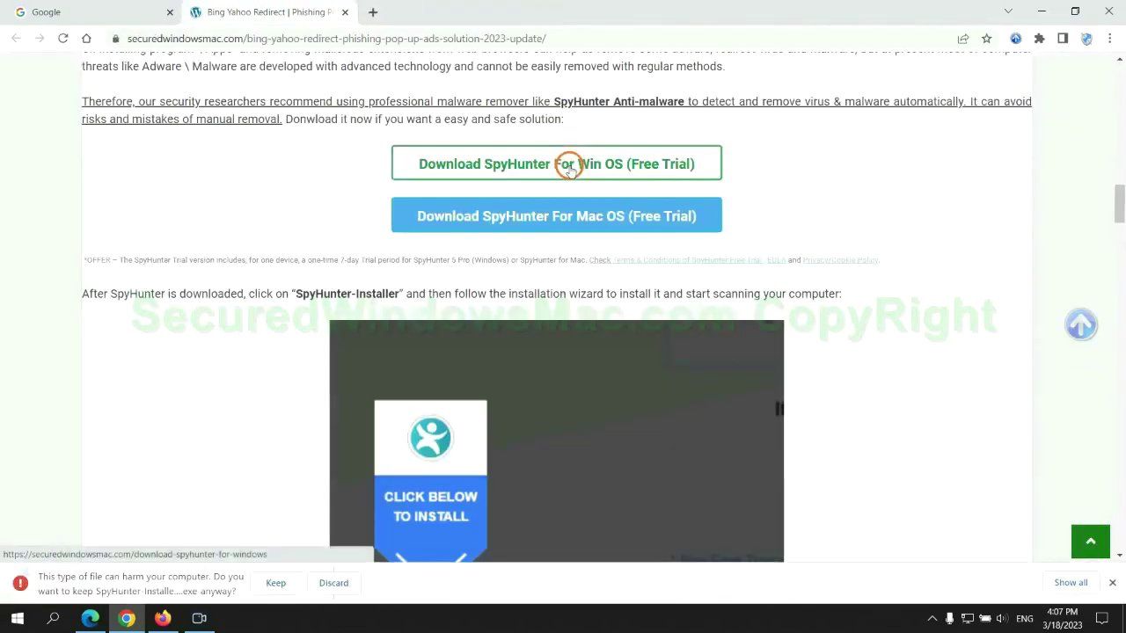
click(271, 582)
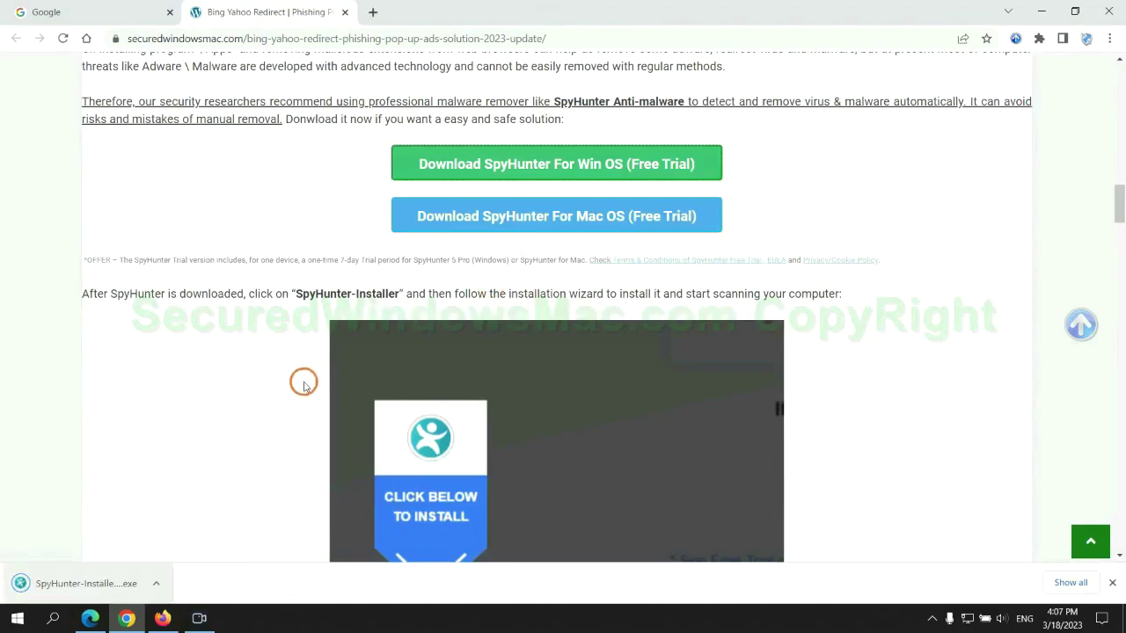
Step: Run SpyHunter-Installer.exe, continue past the intro, and accept the EULA to install SpyHunter 5
click(108, 584)
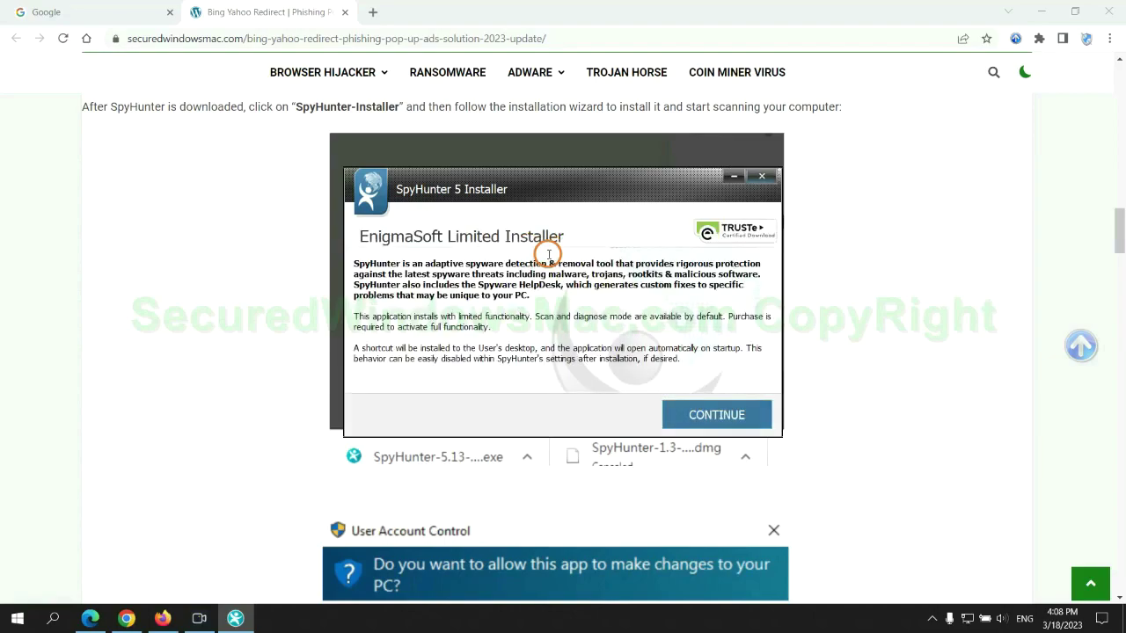
click(741, 413)
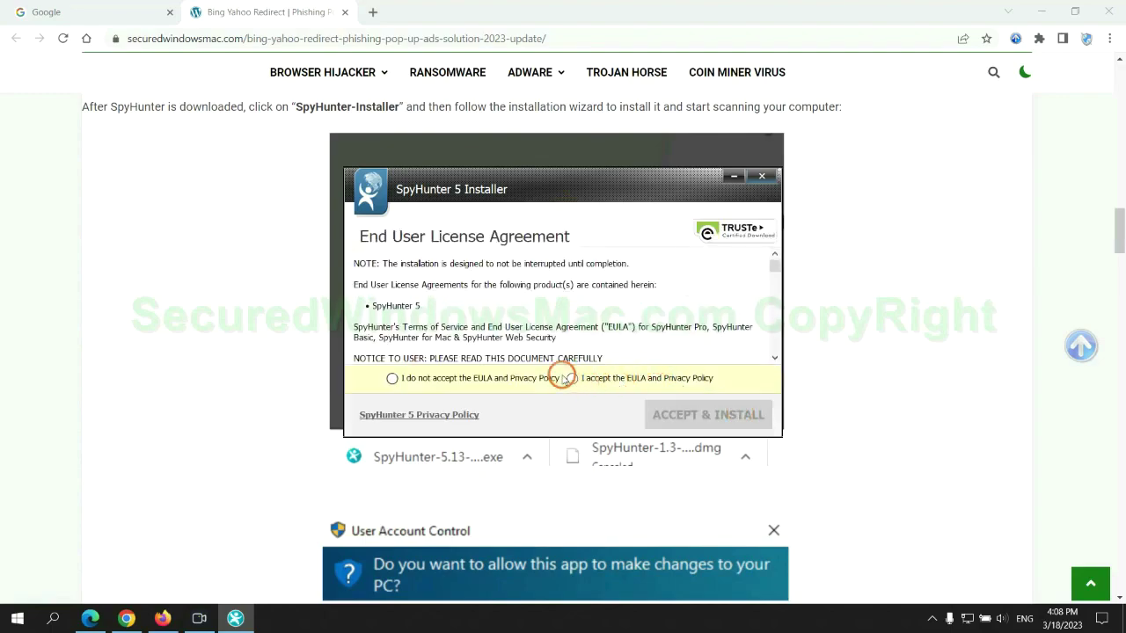
click(569, 378)
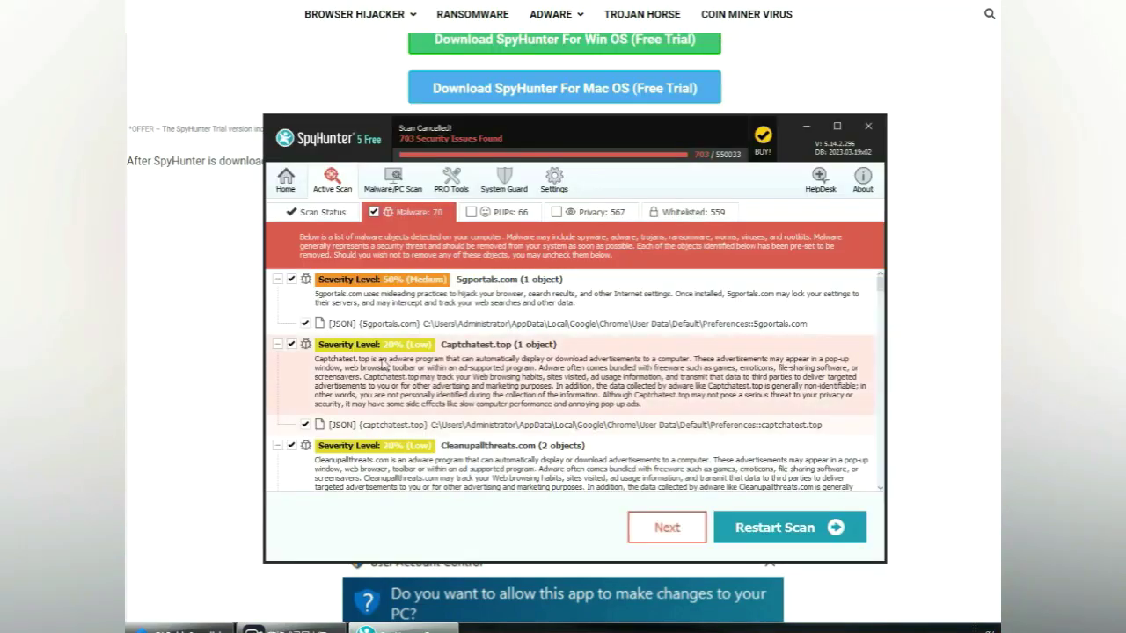
Step: Proceed from SpyHunter's 703-issue scan results and choose the FREE Trial (7-Days) registration
click(689, 532)
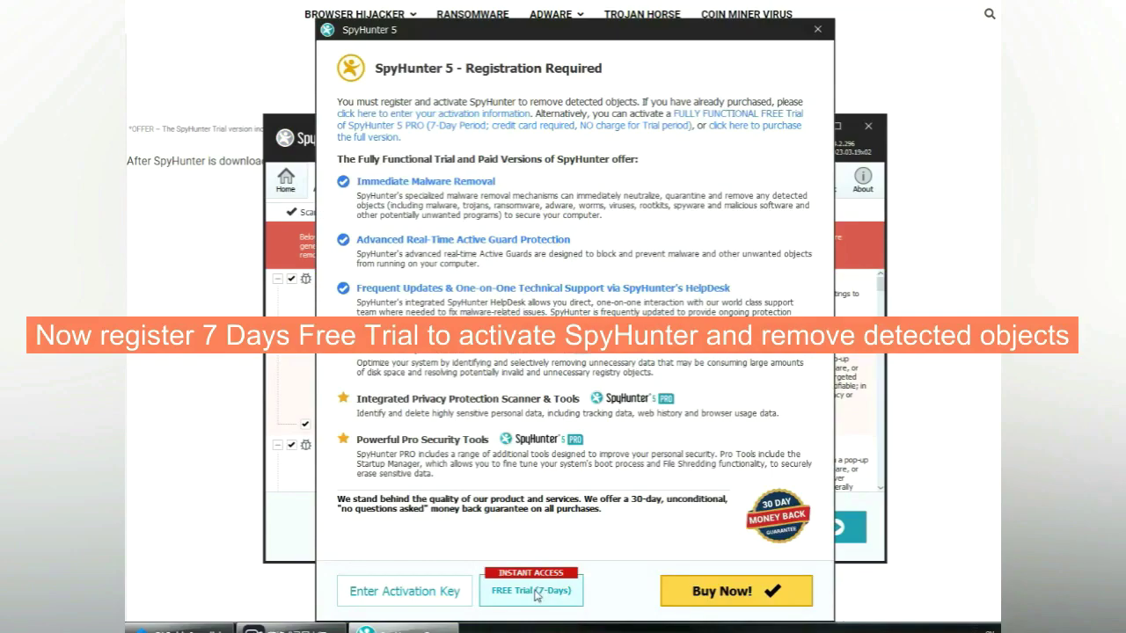
click(532, 591)
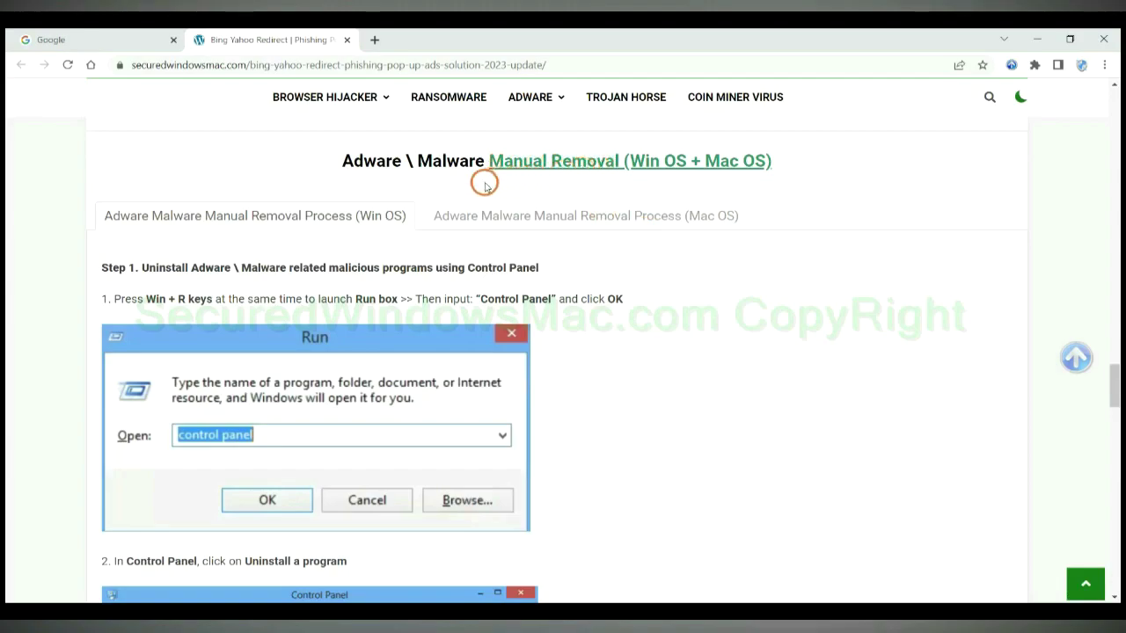
Step: Scroll to the Manual Removal section and read Step 1 under the Win OS tab
drag(628, 162, 689, 163)
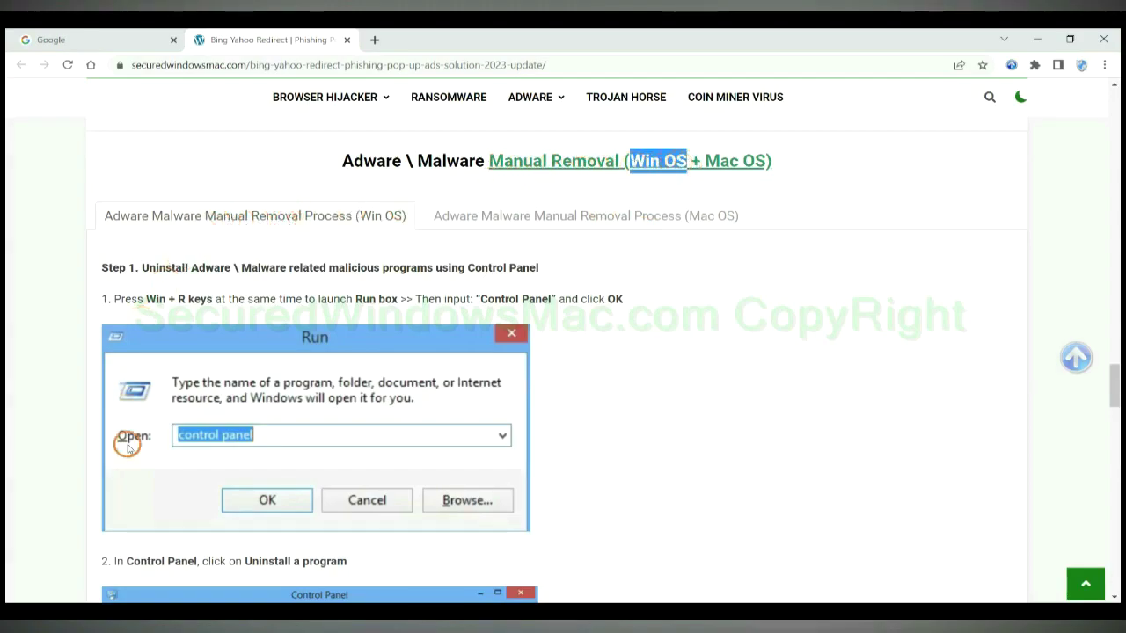
drag(704, 159, 757, 161)
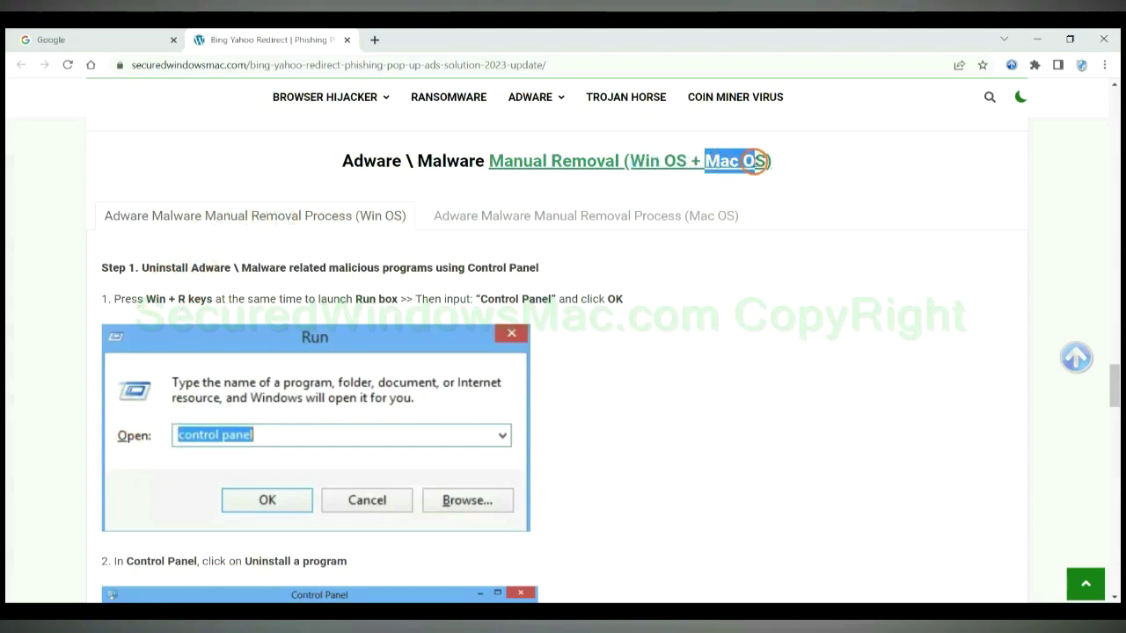
click(577, 216)
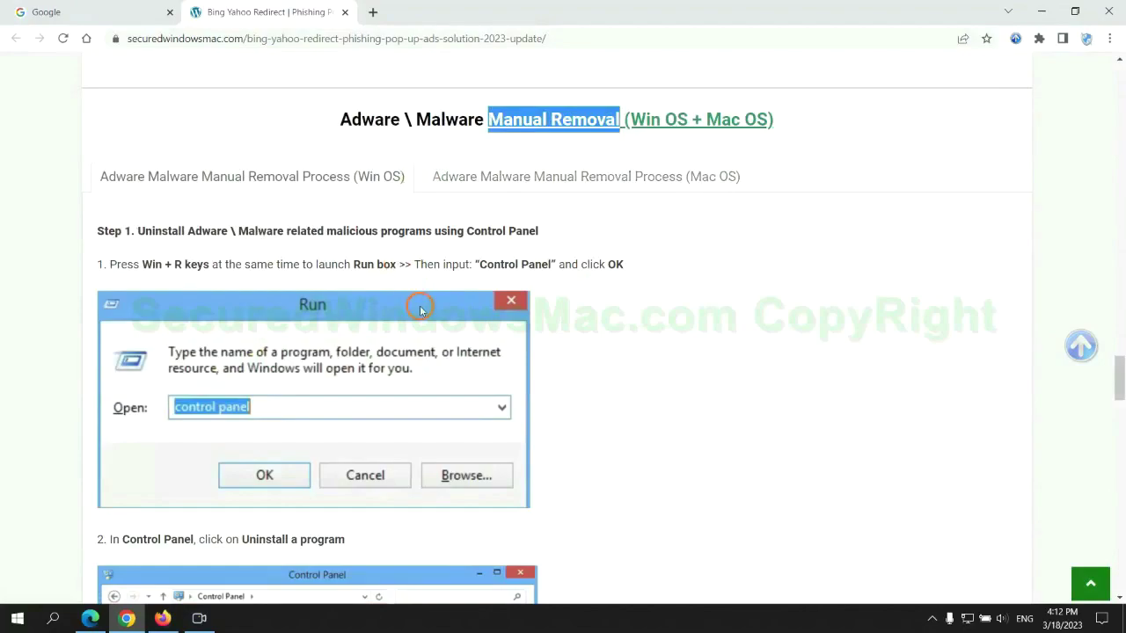
scroll(420, 310, up, 1)
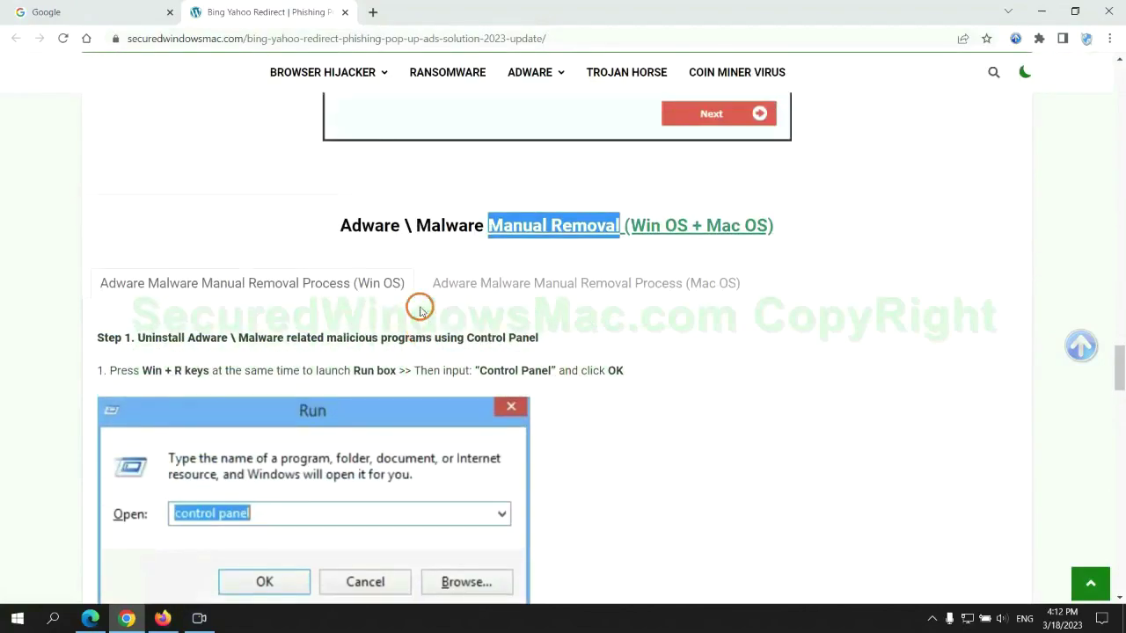
scroll(343, 281, down, 2)
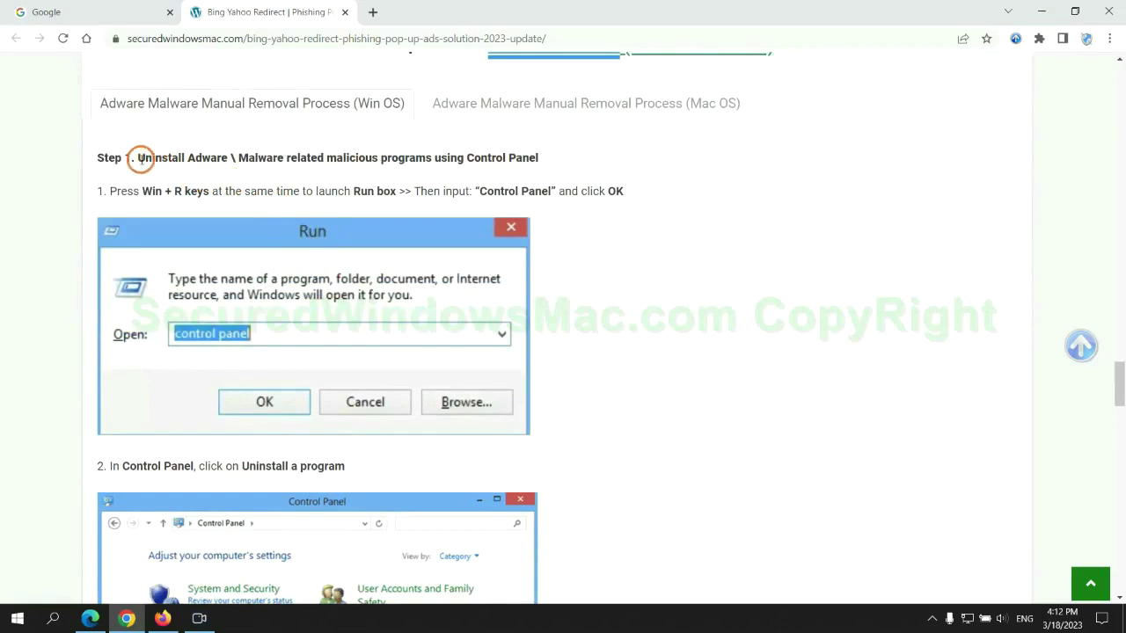
drag(141, 159, 429, 160)
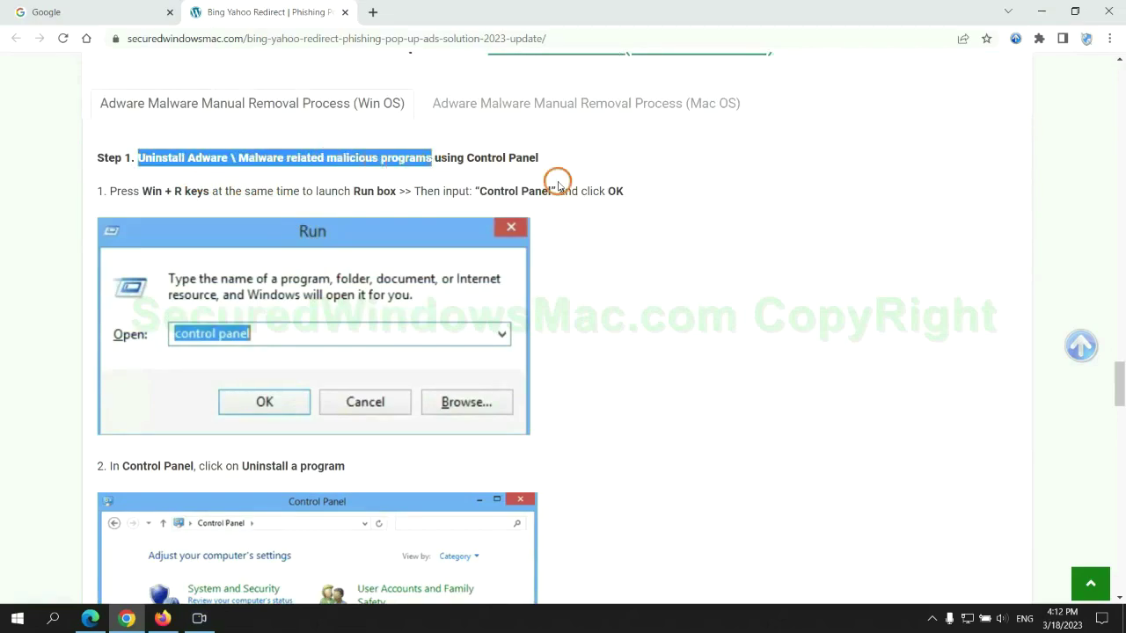
click(747, 229)
scroll(698, 228, down, 2)
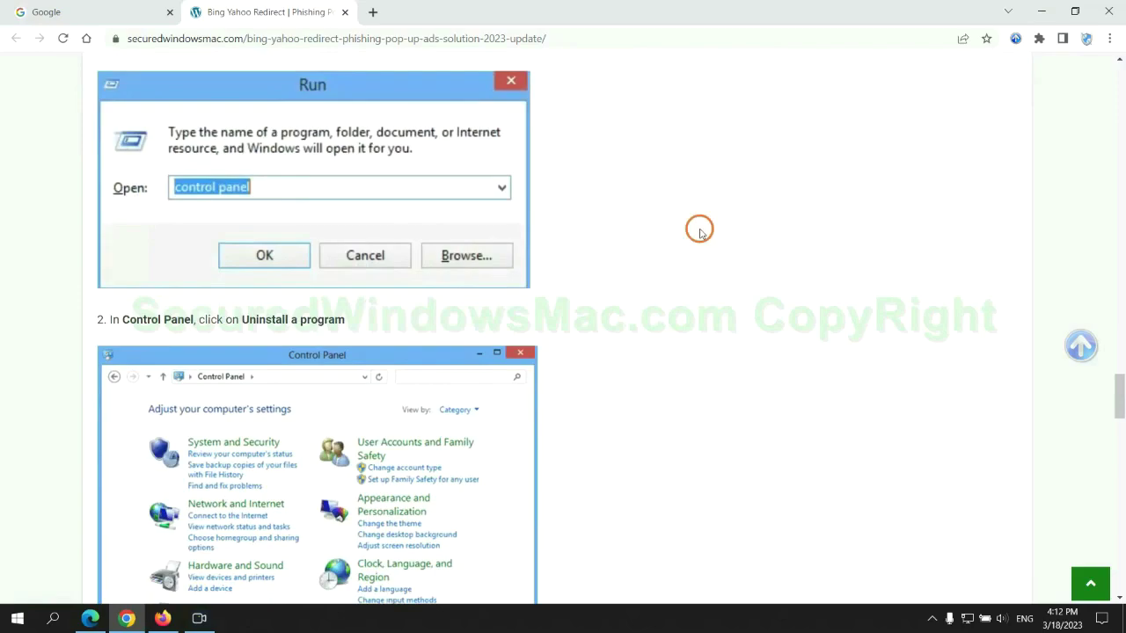
Step: Launch Control Panel via Run, inspect Lantern's uninstall option, then close Programs and Features
key(super+r)
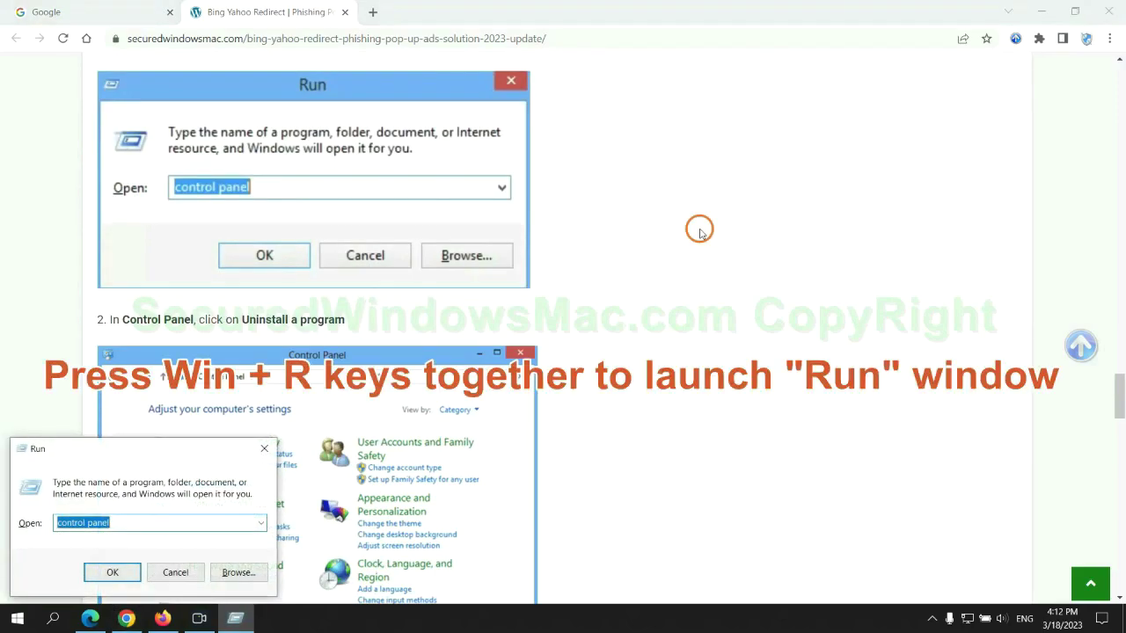
text(control)
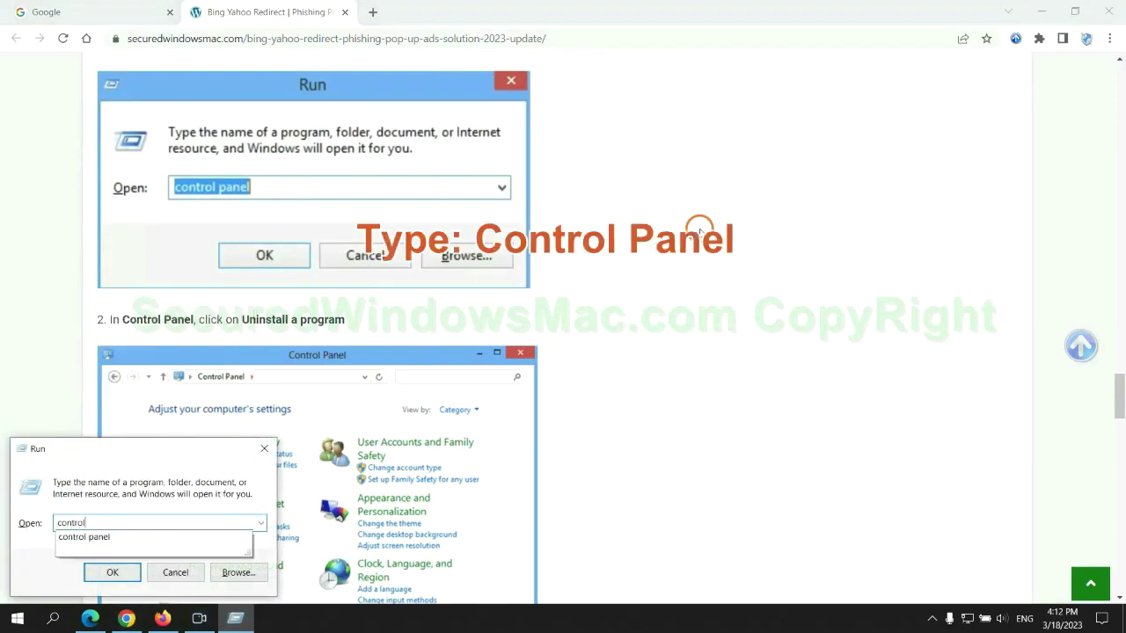
text(nel)
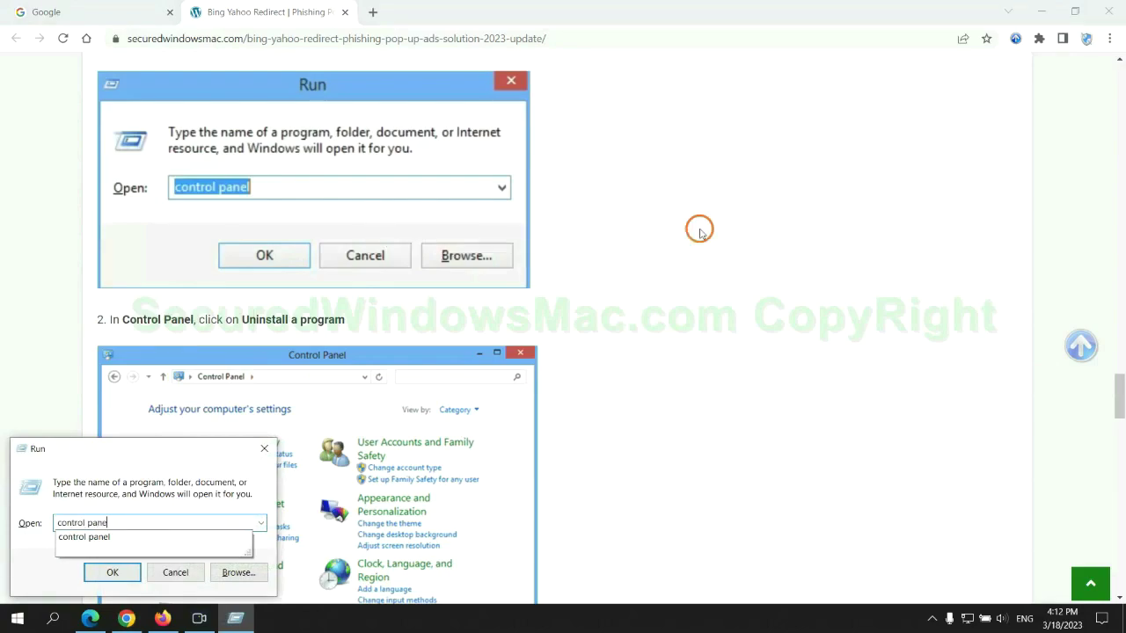
key(Return)
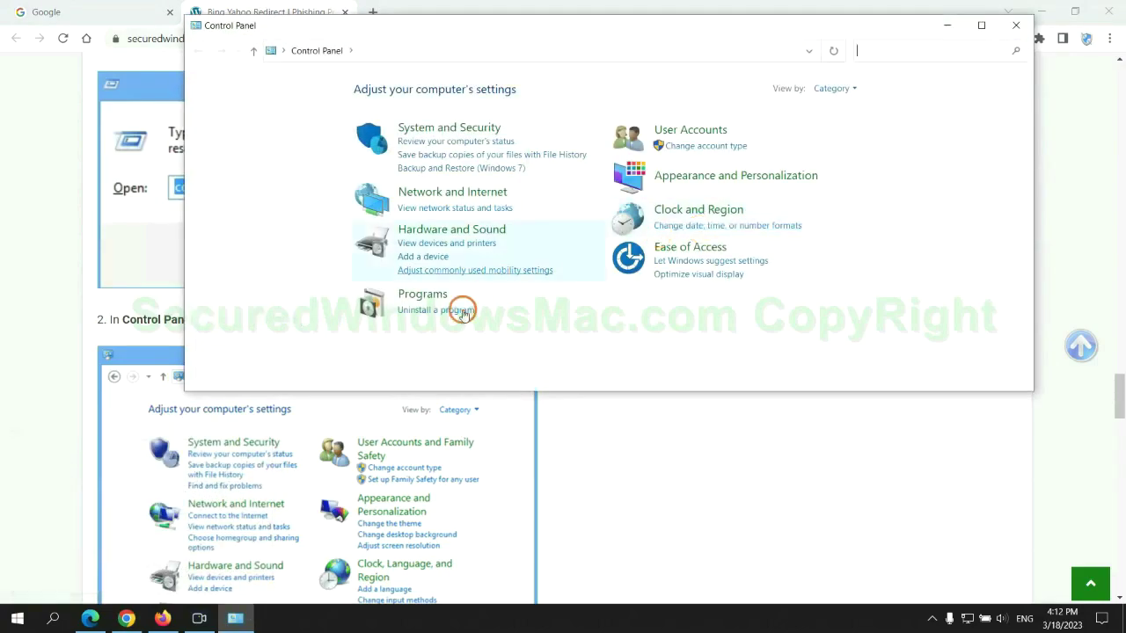
click(443, 310)
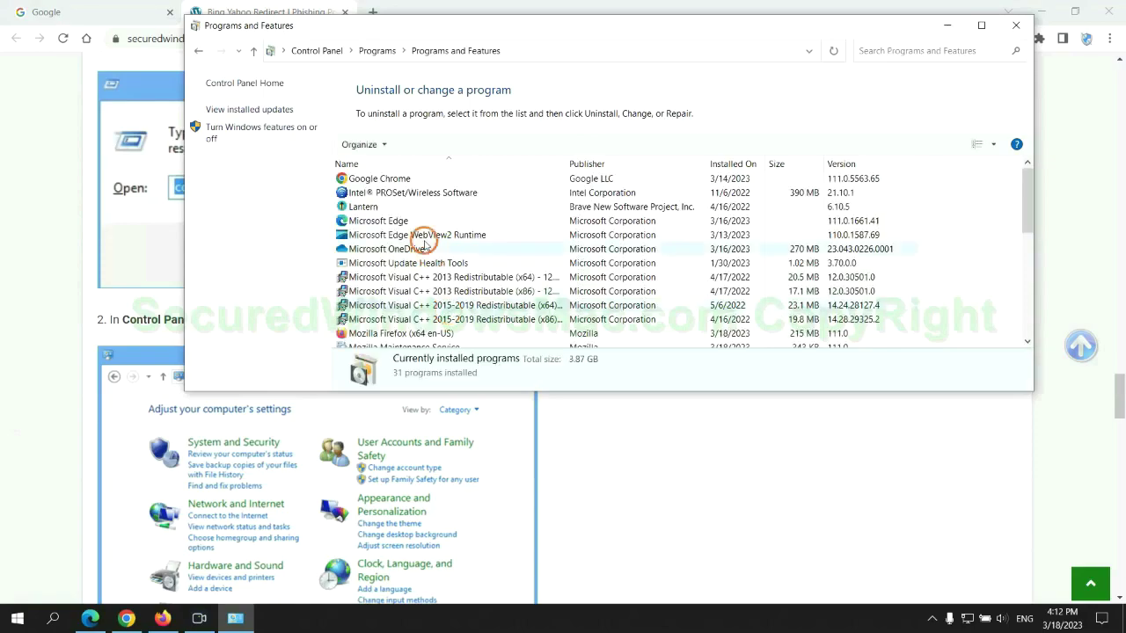
right_click(373, 209)
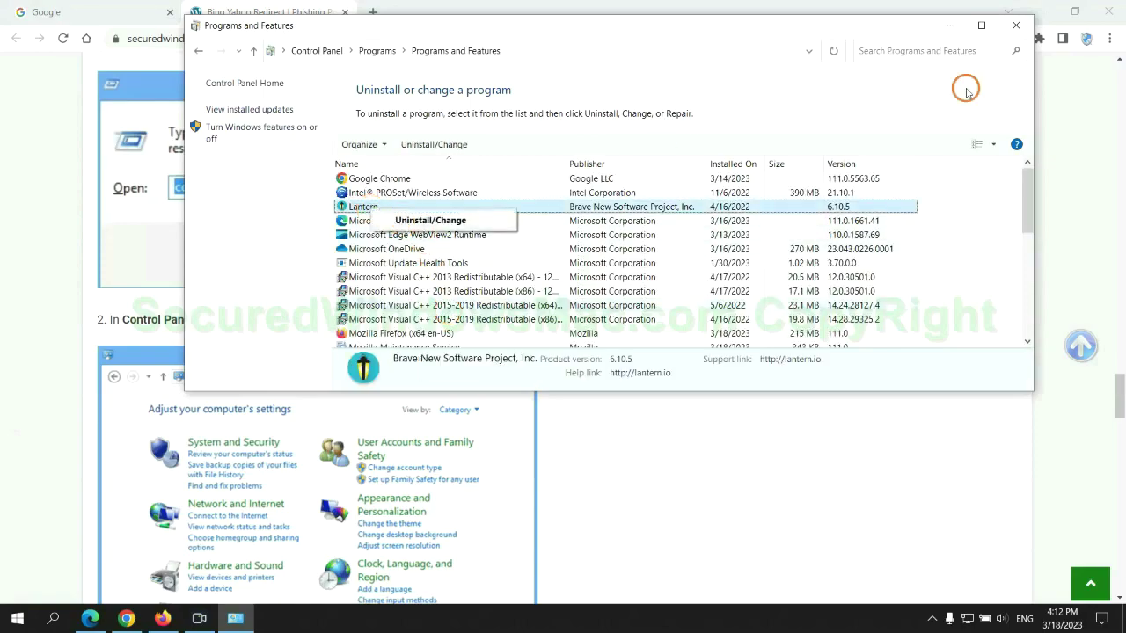
click(1016, 25)
scroll(331, 377, down, 5)
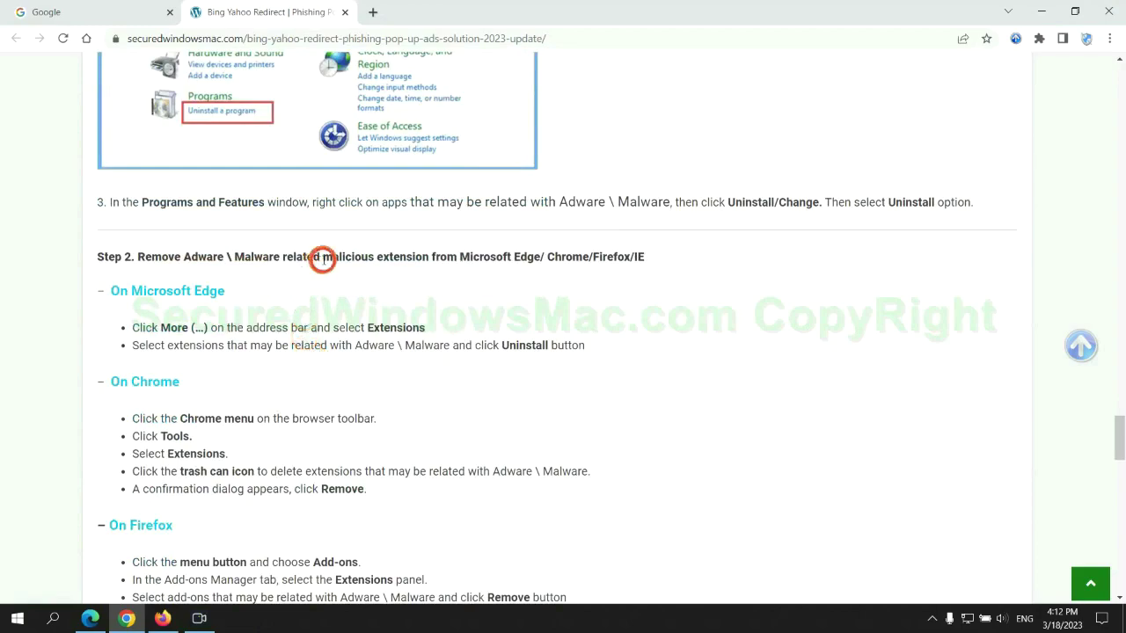
Step: Remove the McAfee WebAdvisor extension from Microsoft Edge, then switch back to Chrome
drag(323, 257, 431, 257)
click(451, 283)
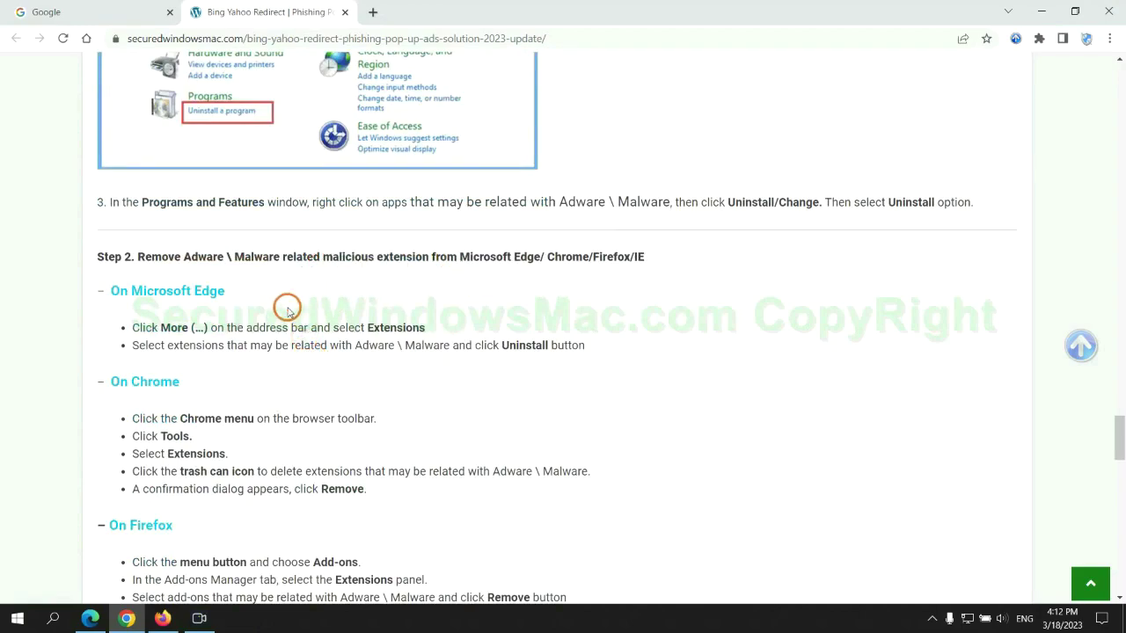
click(94, 616)
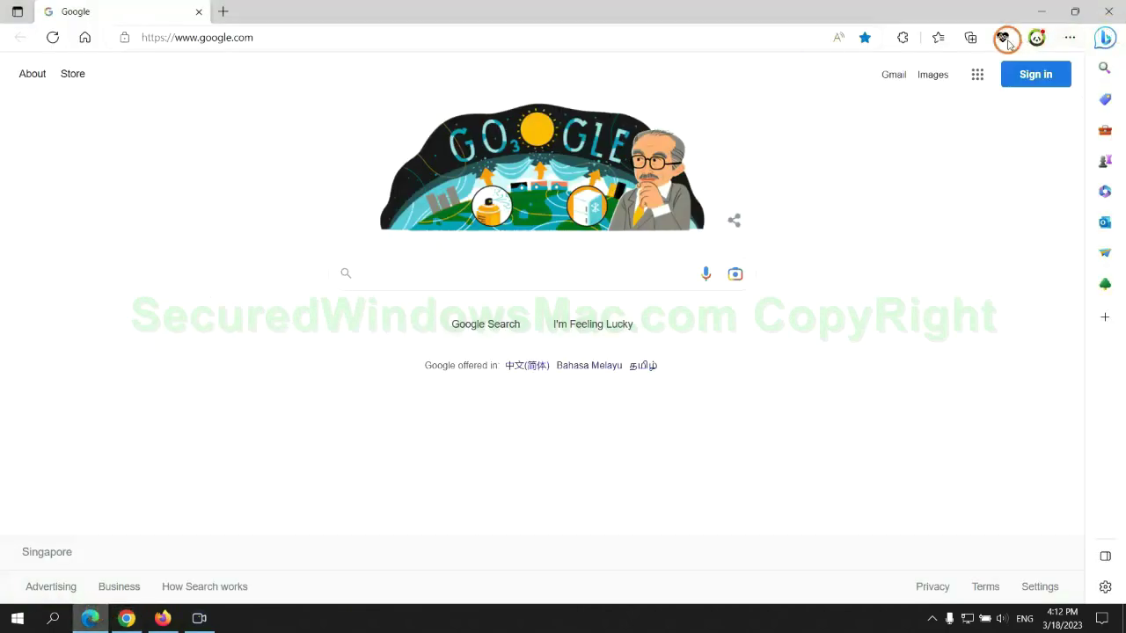
click(932, 39)
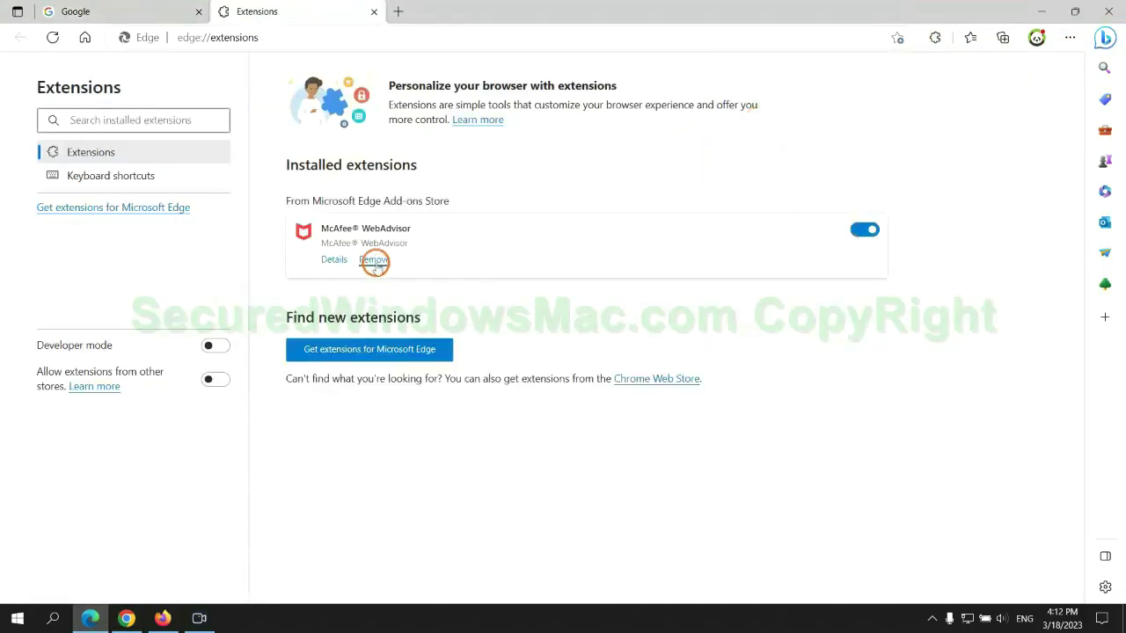
click(375, 261)
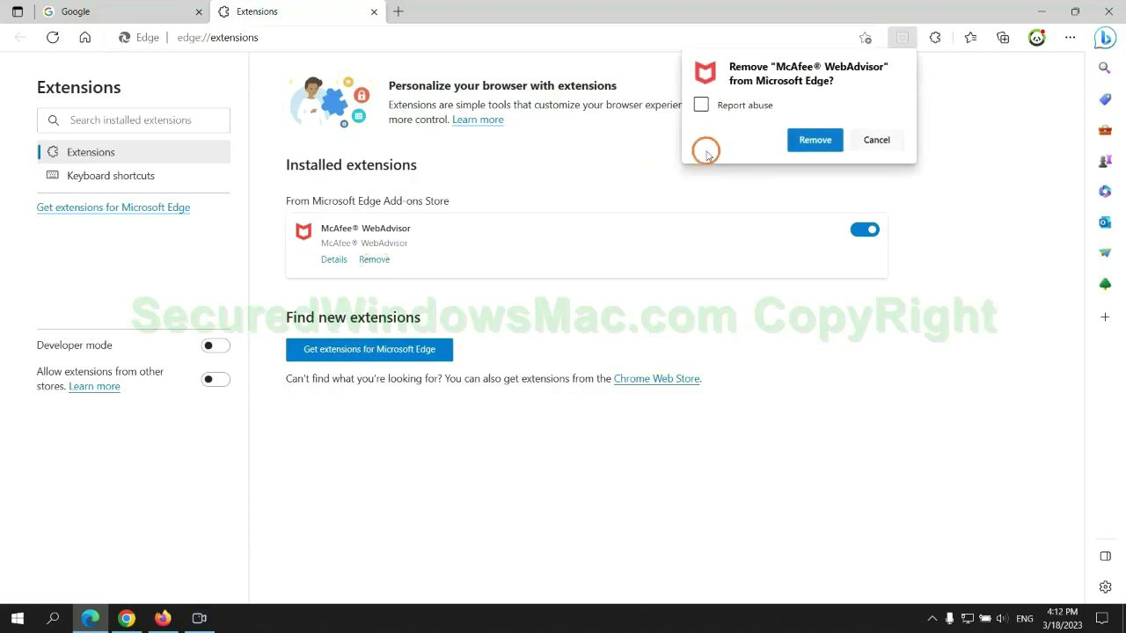
click(811, 140)
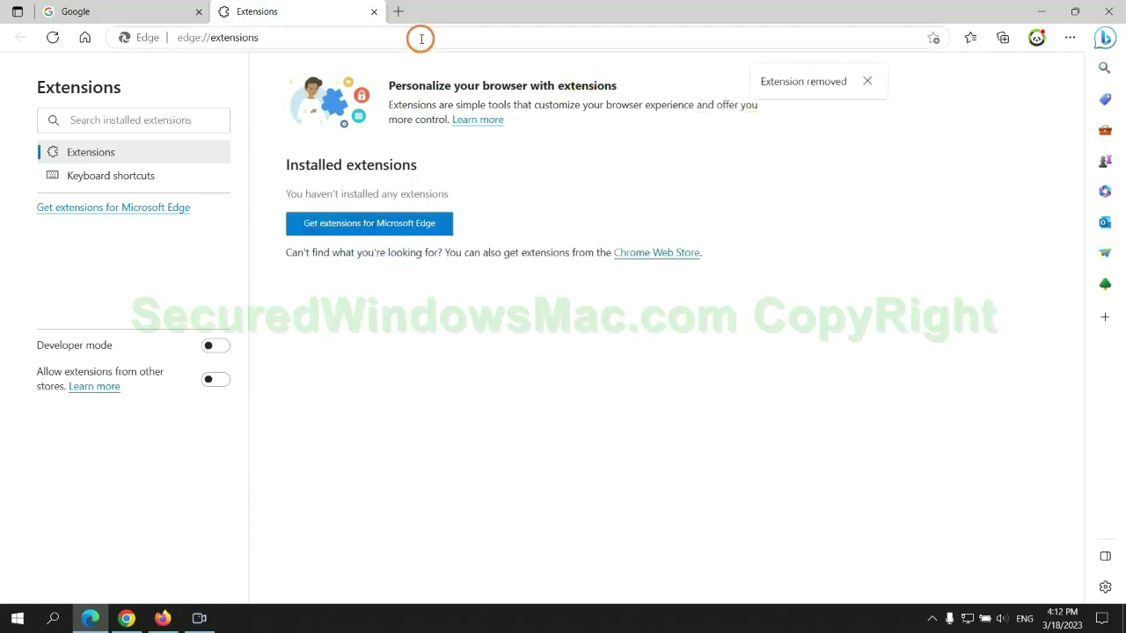
click(374, 11)
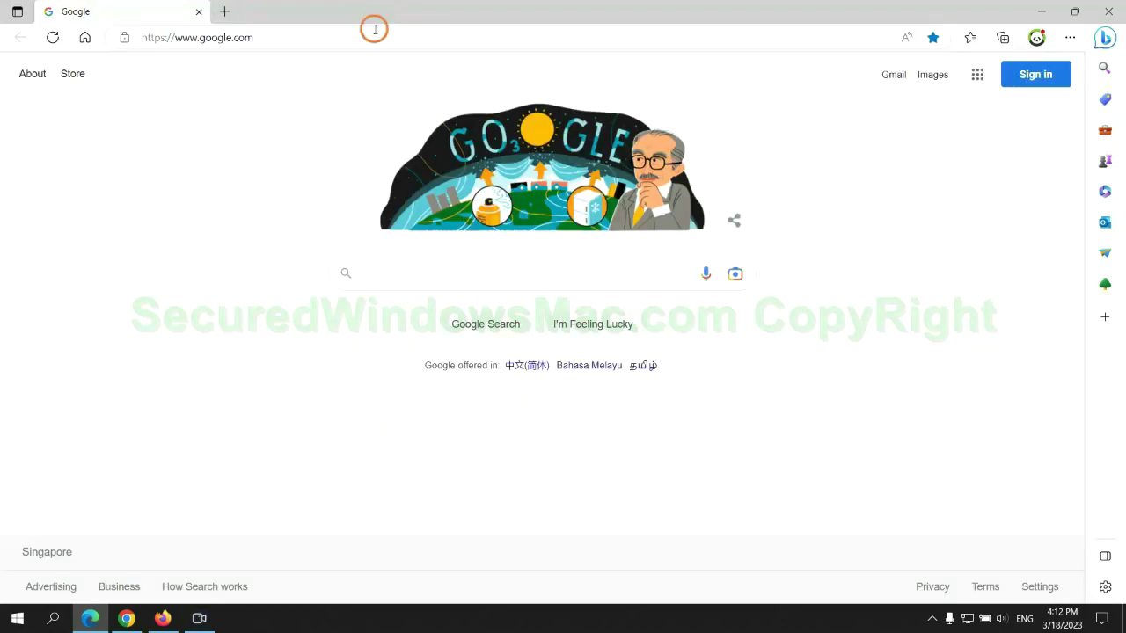
click(137, 621)
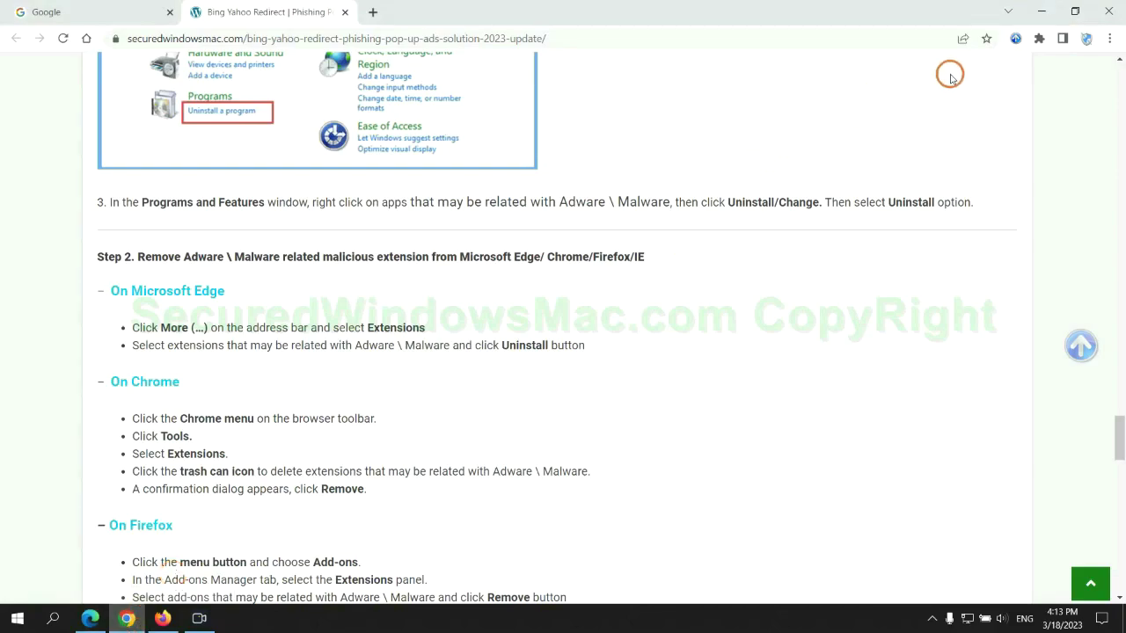
Step: Remove the Ecosia extension from Chrome, leaving Scroll To Top, and close the feedback tab
click(1039, 39)
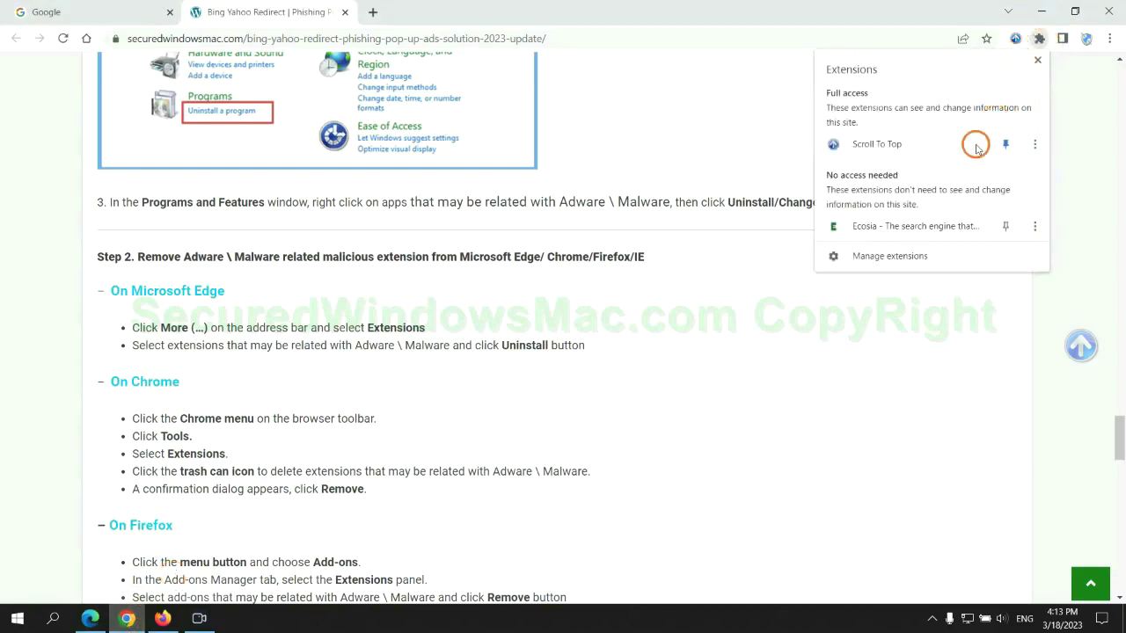
click(911, 258)
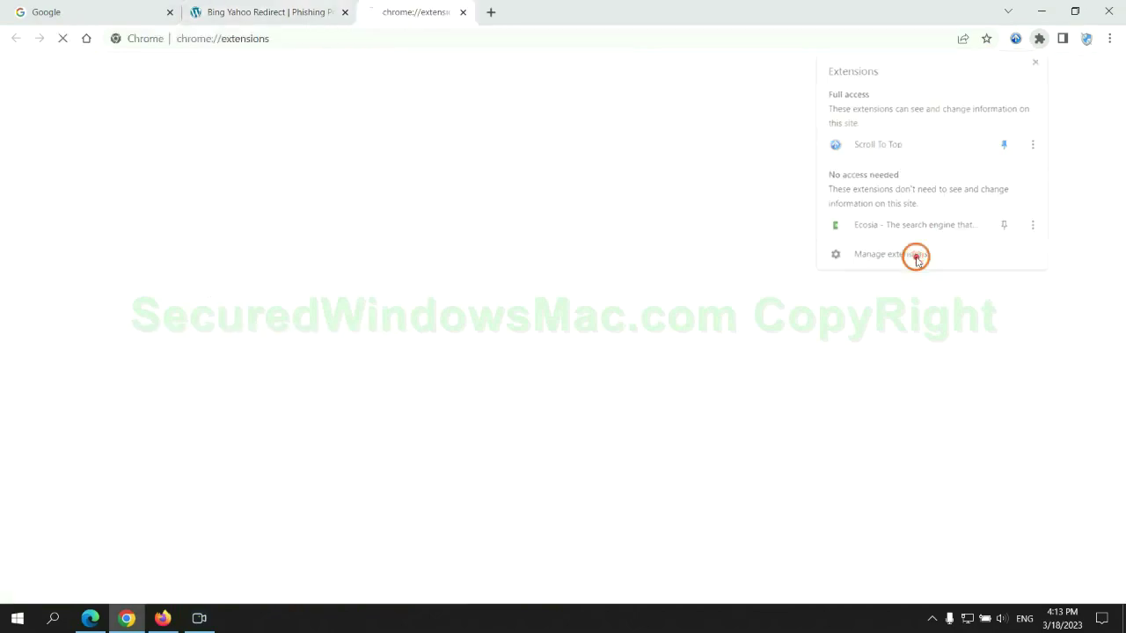
click(211, 211)
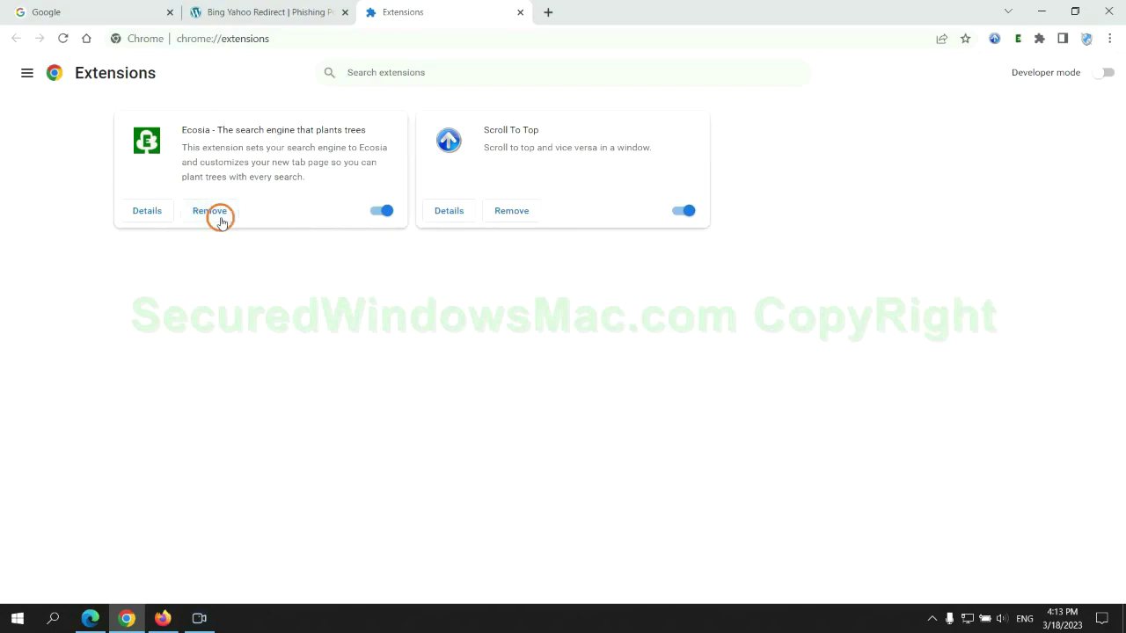
click(932, 157)
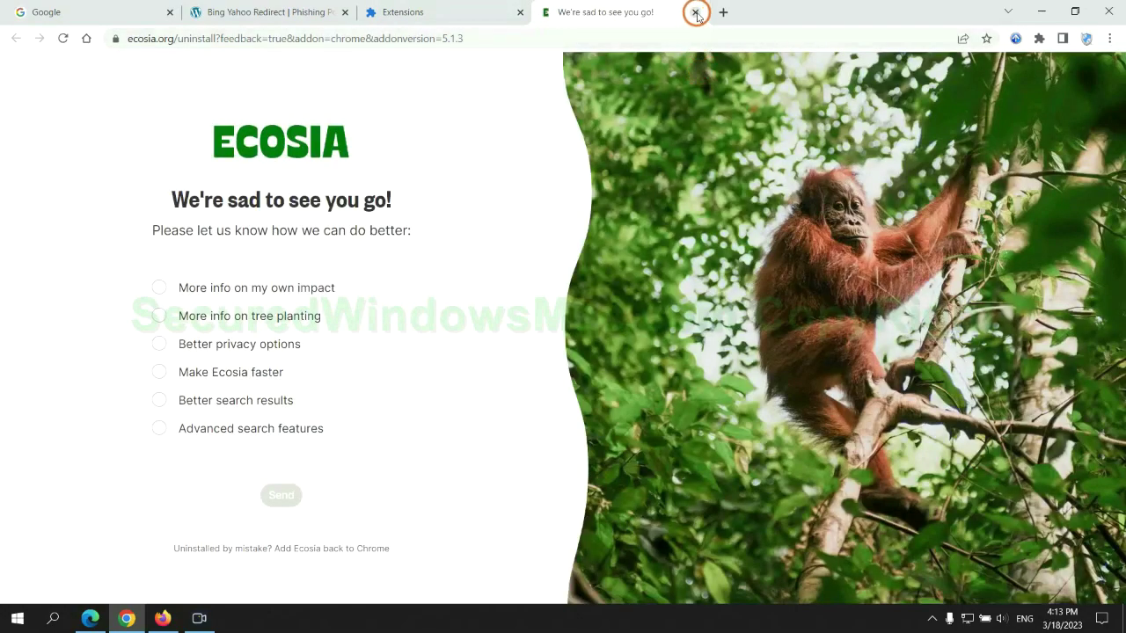
click(695, 11)
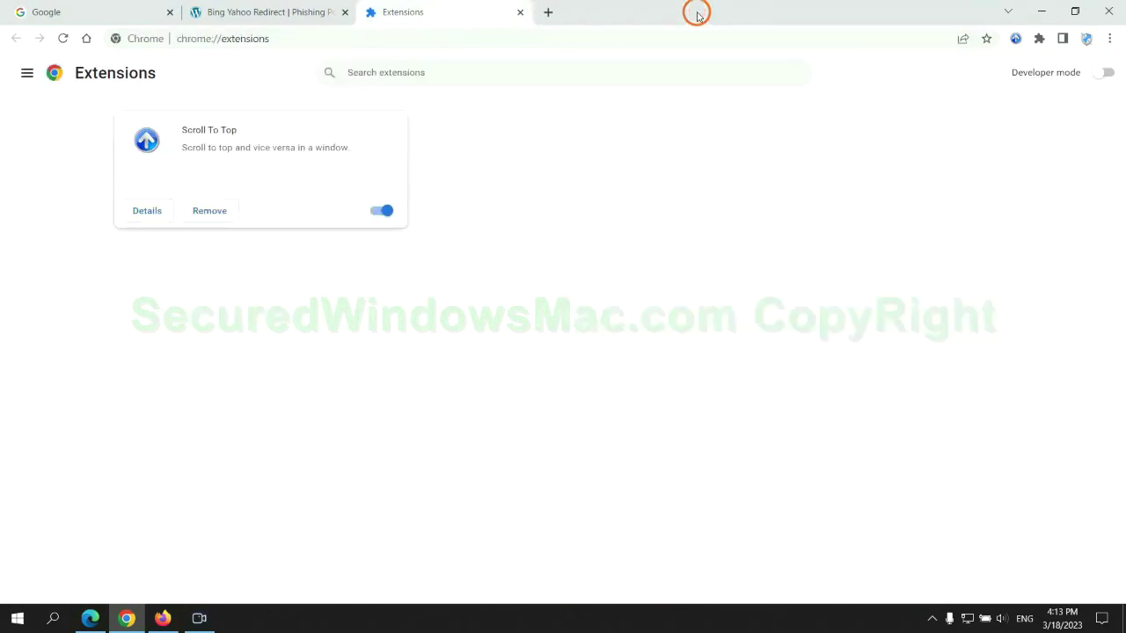
Step: Remove Enhancer for YouTube from Firefox's add-ons manager
click(164, 617)
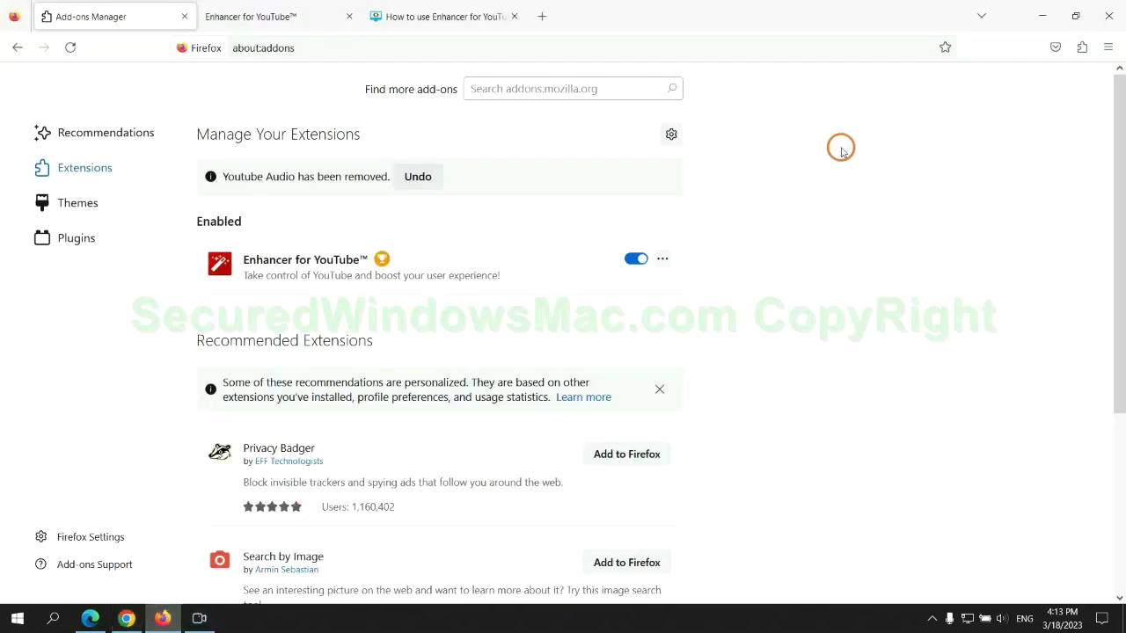
click(1081, 50)
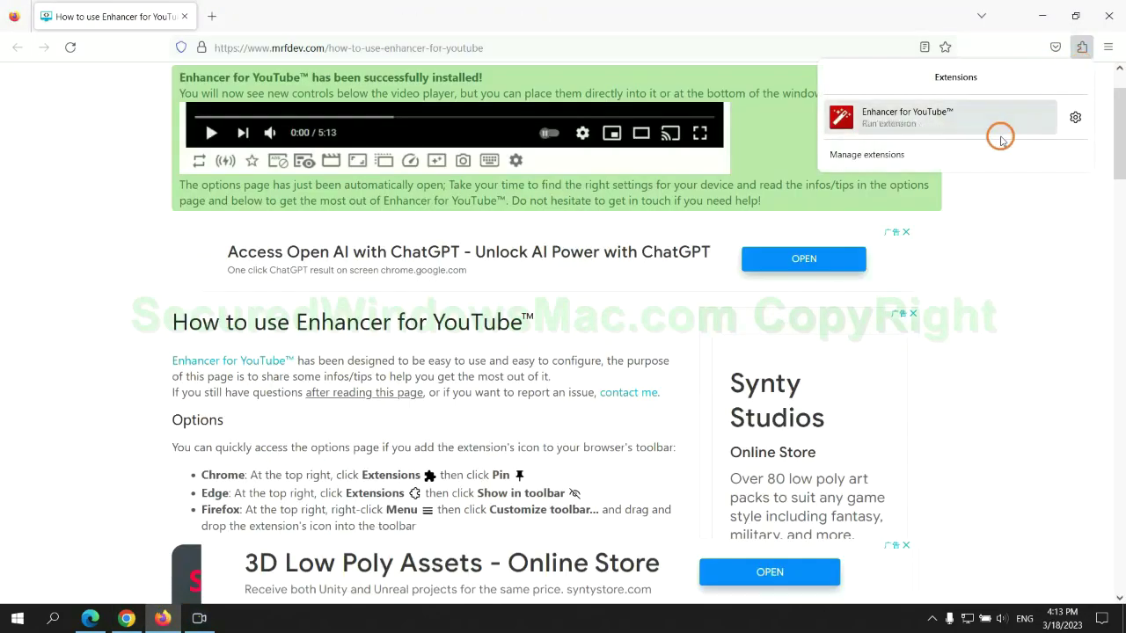
click(971, 151)
click(663, 216)
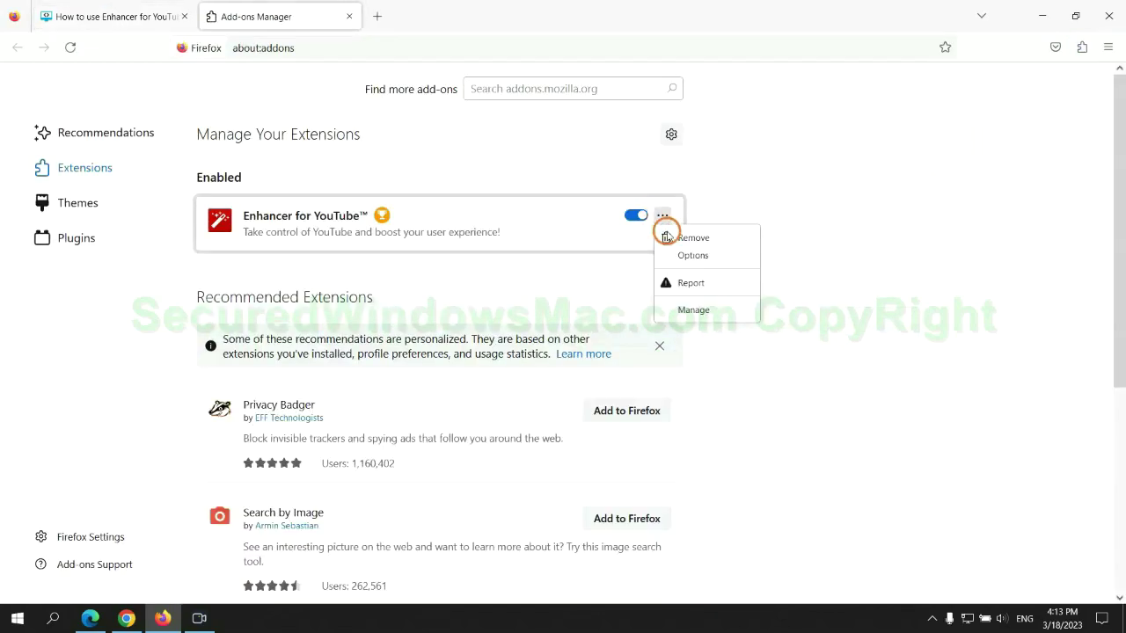
click(694, 240)
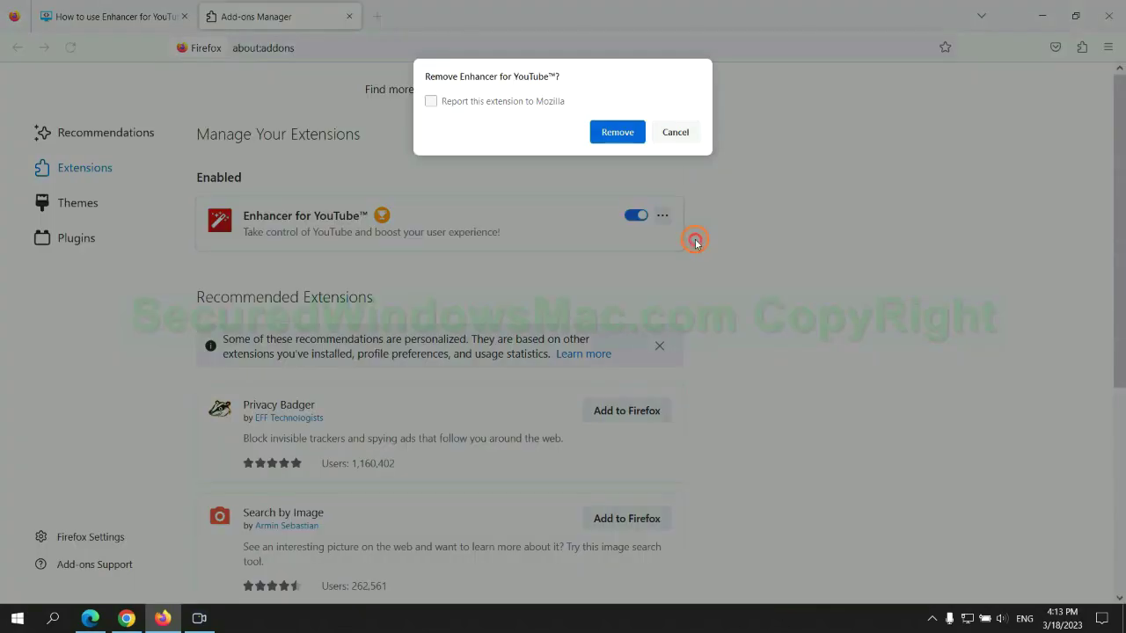
click(617, 132)
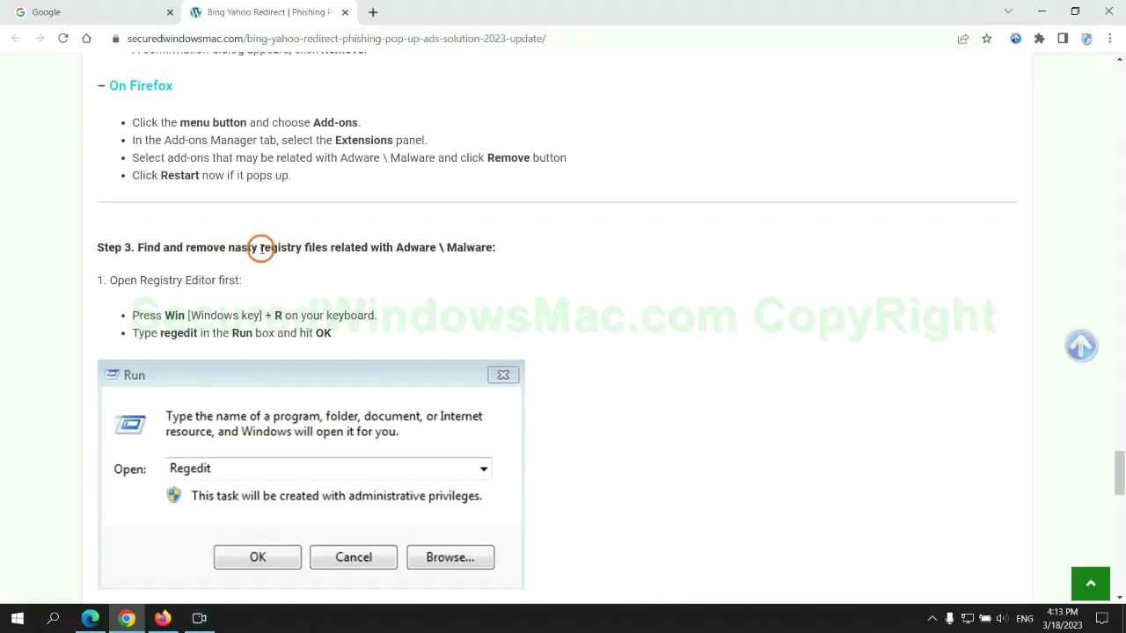
Step: Scroll to the article's Step 3 and launch Registry Editor by running regedit
drag(261, 248, 328, 281)
click(328, 282)
scroll(328, 281, down, 2)
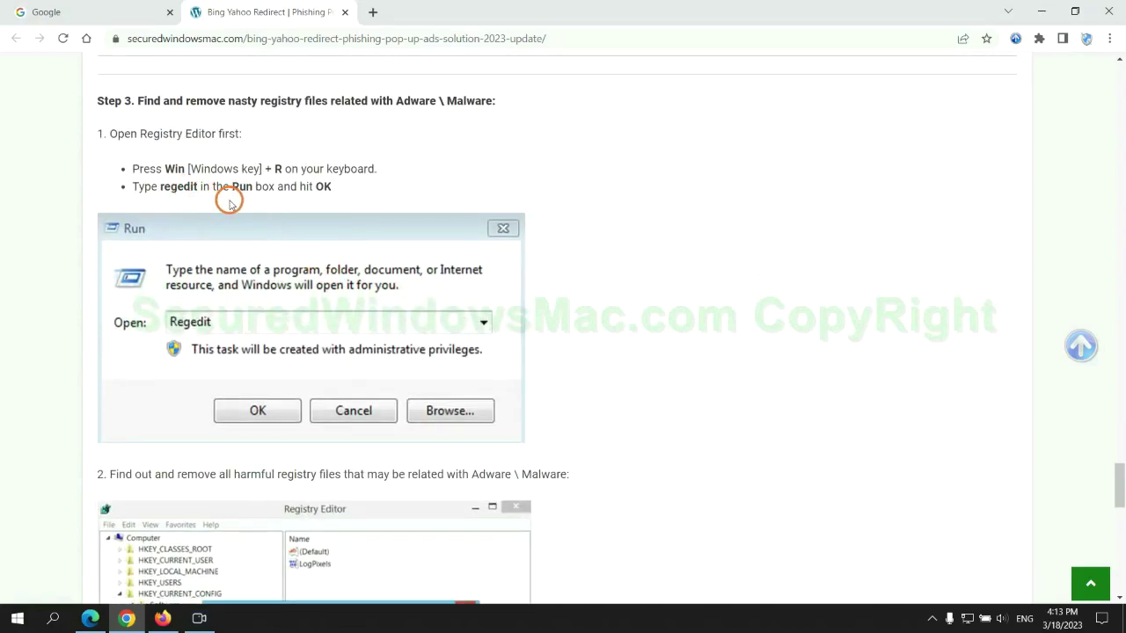
key(super+r)
text(re)
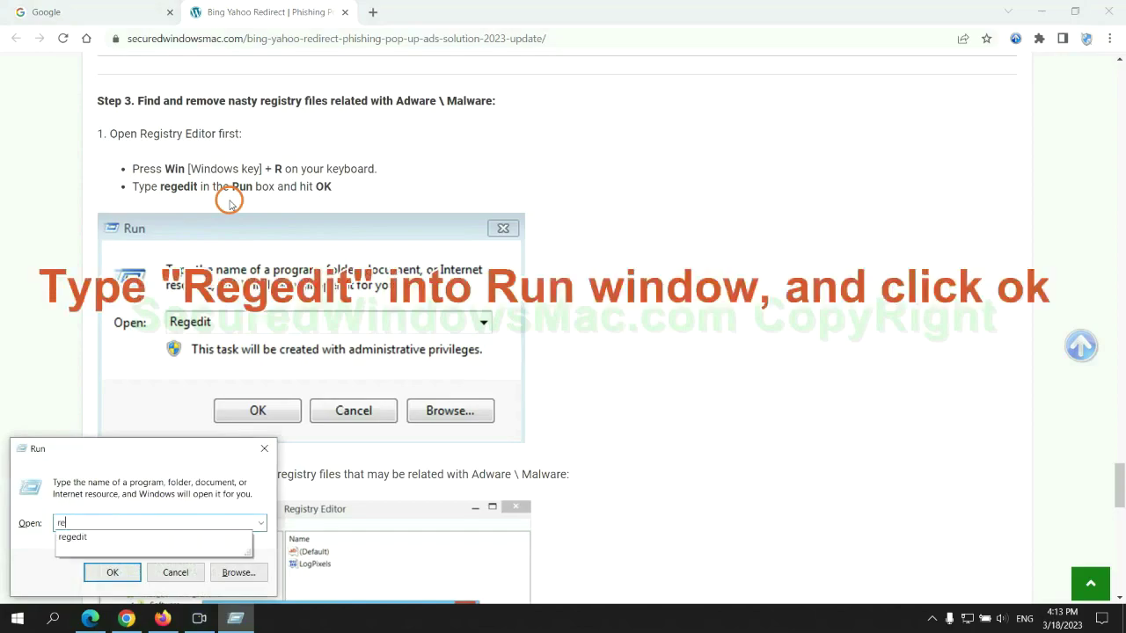
text(gedit)
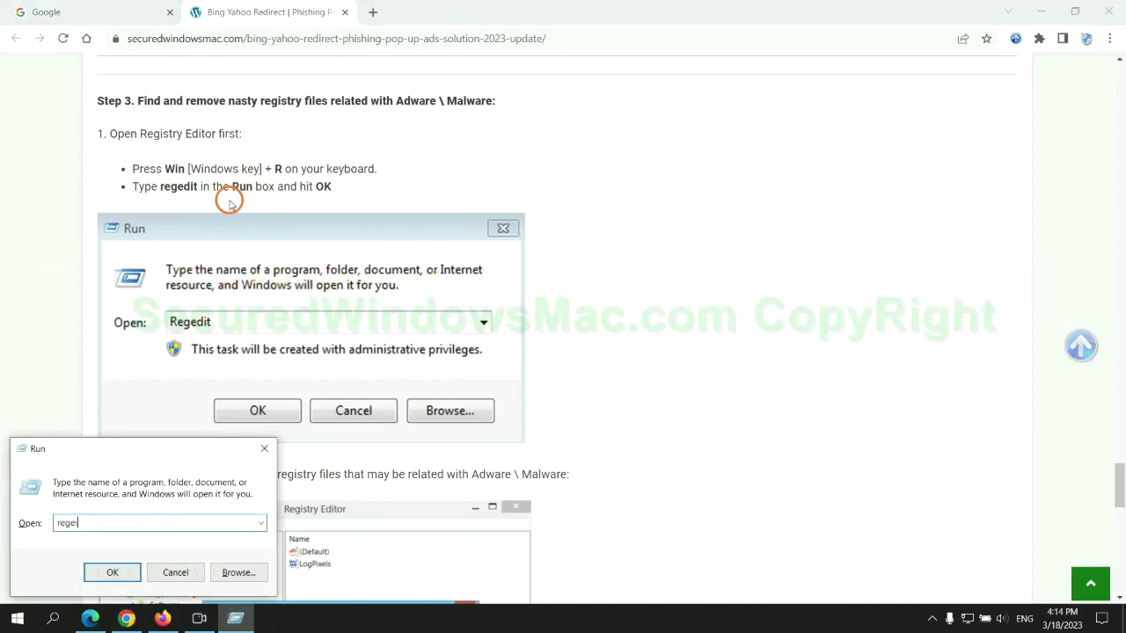
key(Return)
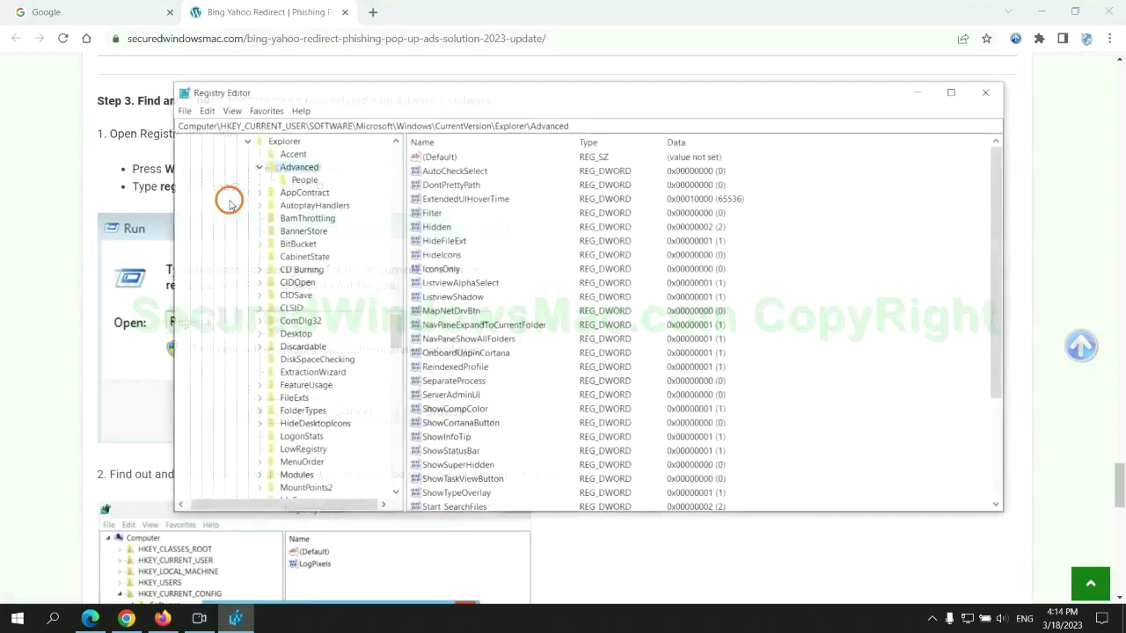
Step: Search the registry for 'Apps' and bring up the StoreAppsOnTaskbar value's context menu
click(205, 110)
click(317, 212)
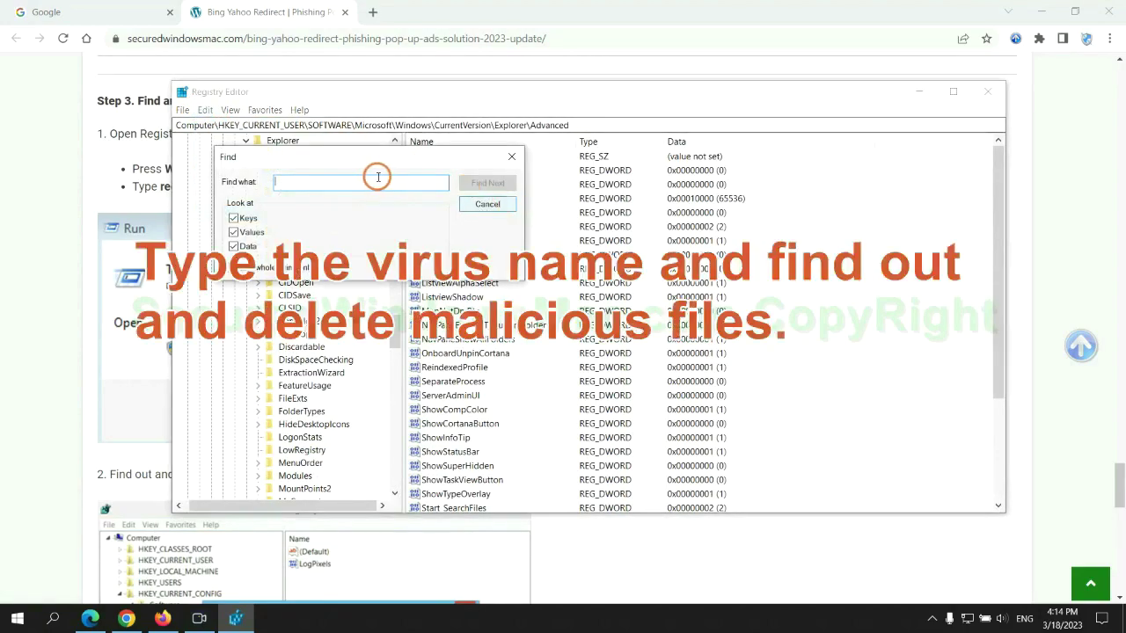
text(Apps)
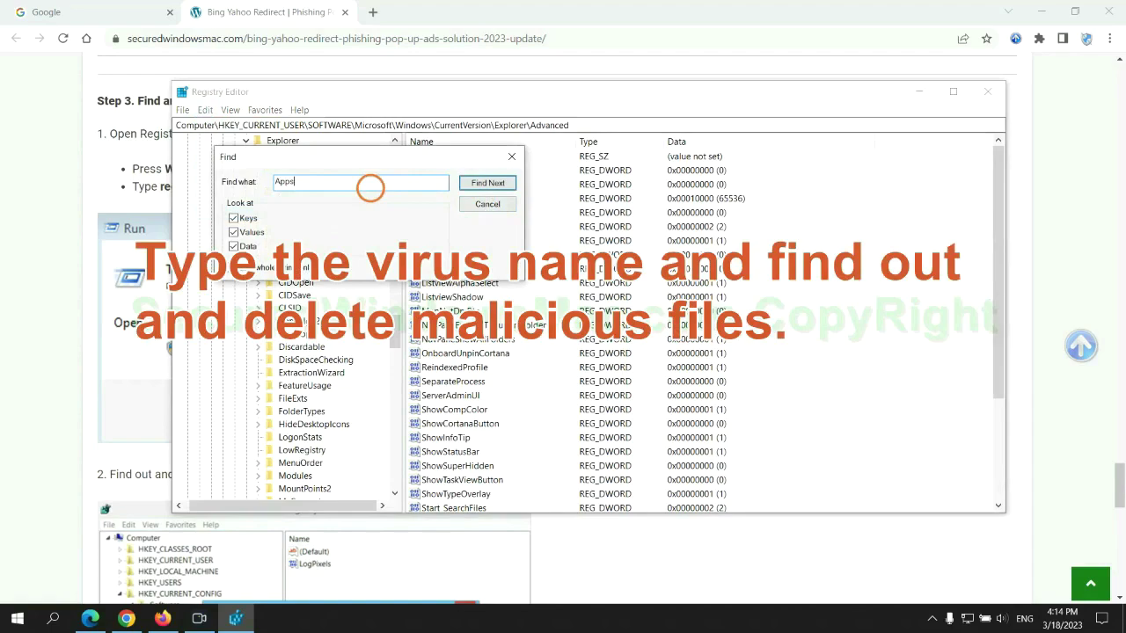
key(Return)
scroll(644, 375, down, 2)
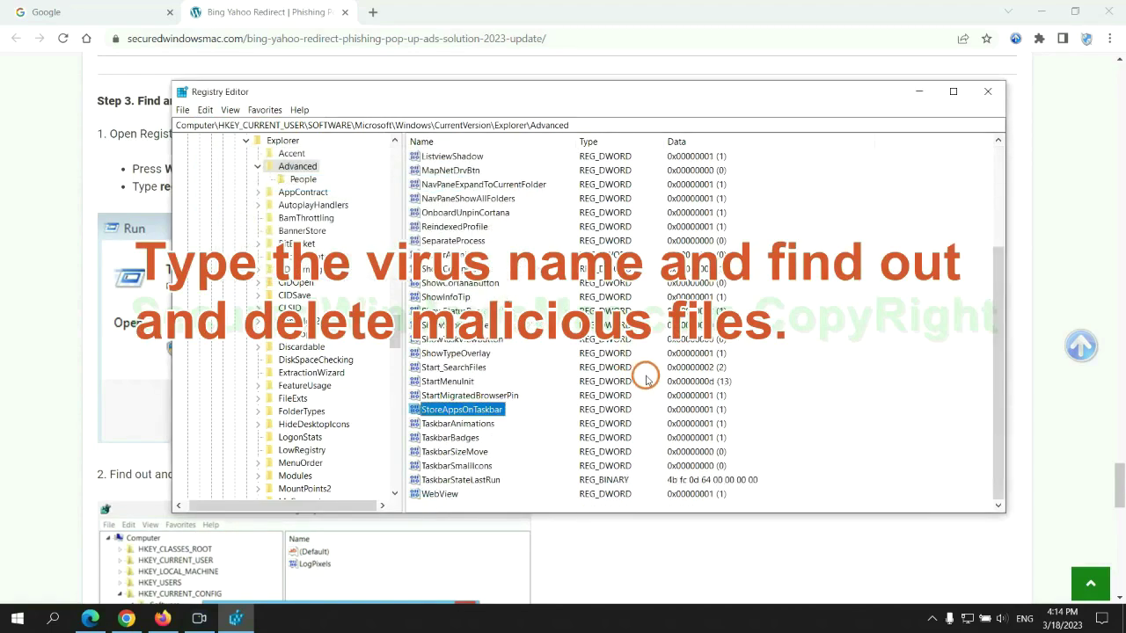
right_click(497, 411)
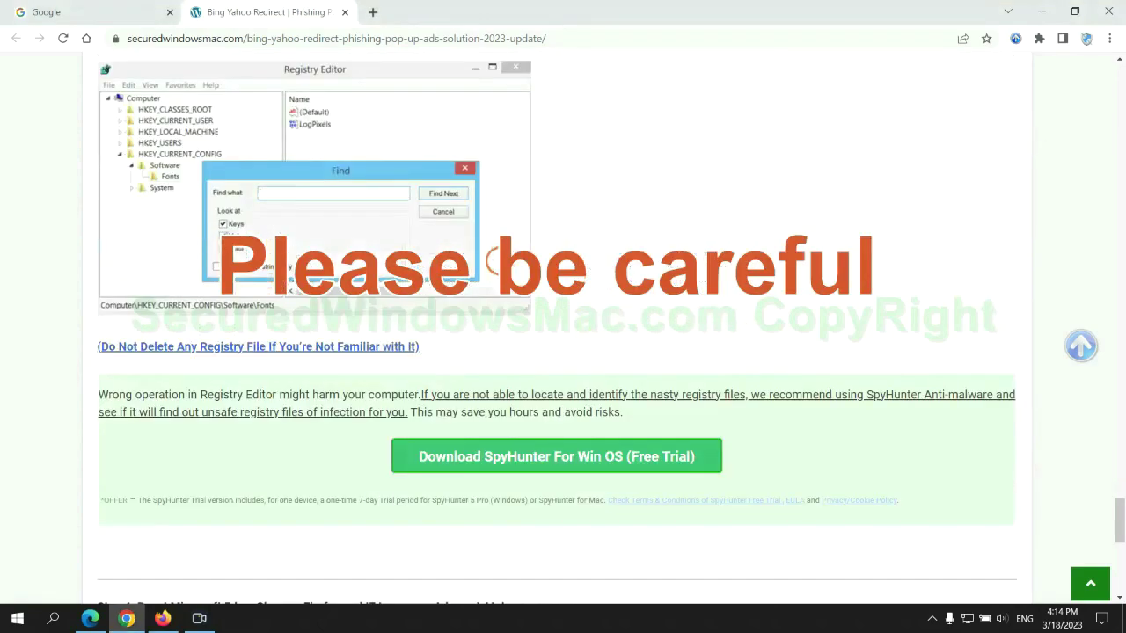
Step: Scroll the guide to Step 4's Edge, Chrome and Firefox reset instructions and deselect the text
scroll(498, 264, down, 1)
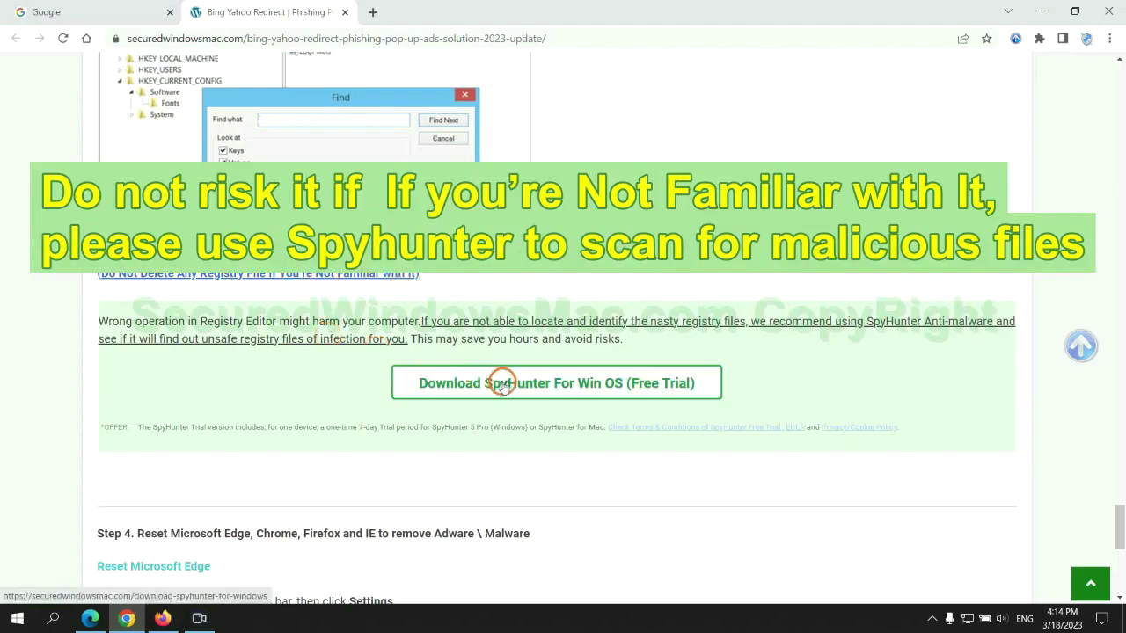
scroll(503, 381, down, 5)
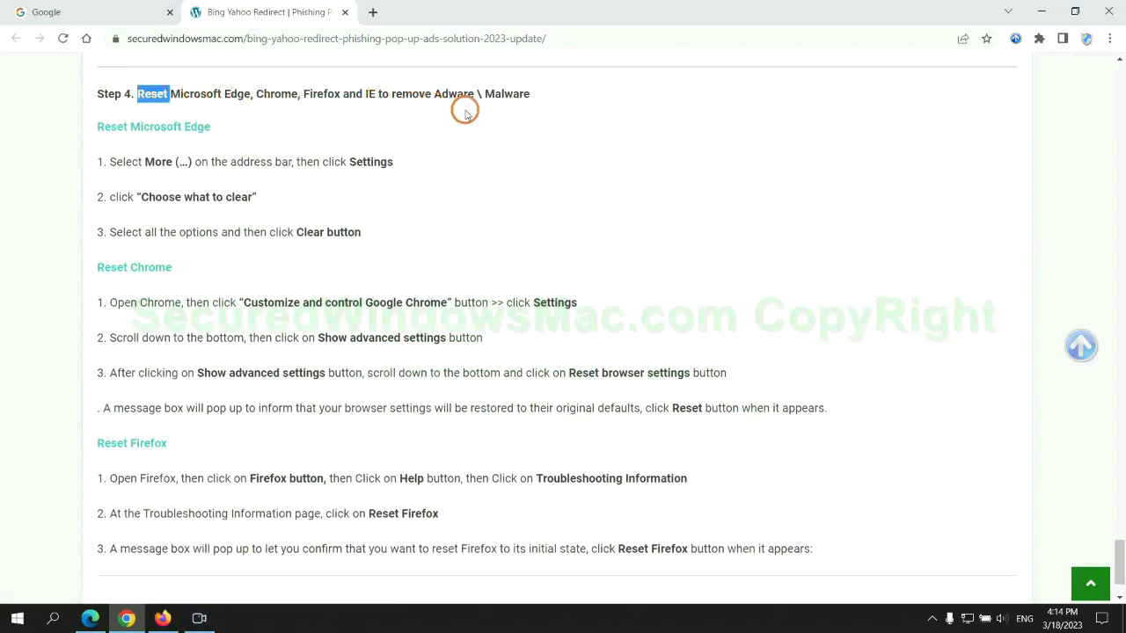
click(403, 126)
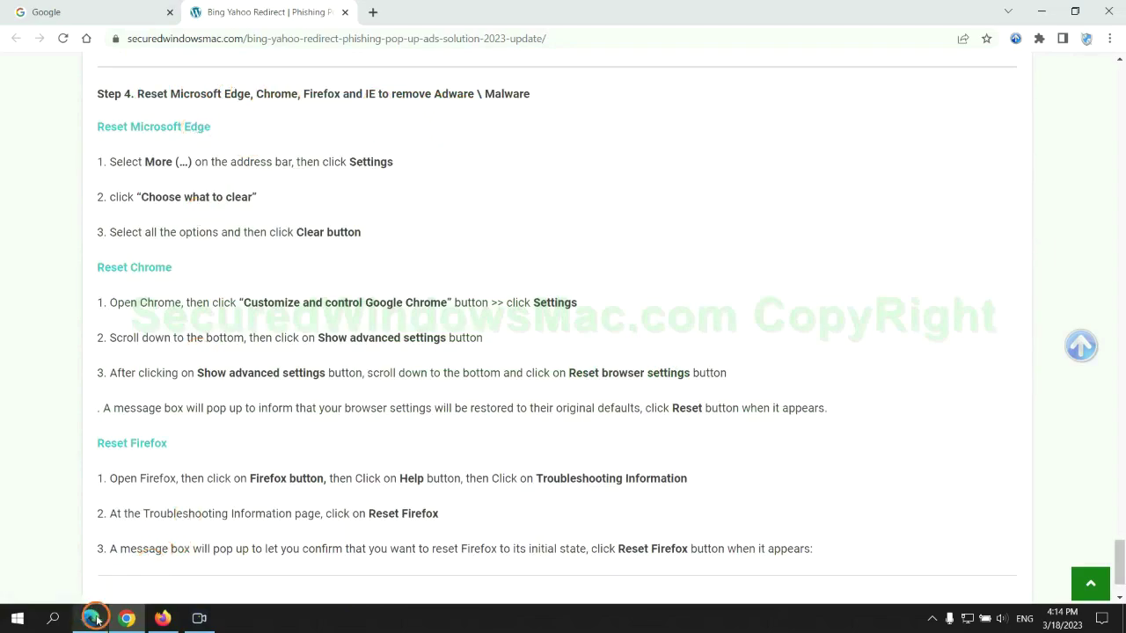
Step: In Edge's Privacy, search, and services settings, bring up Choose what to clear
click(90, 618)
click(1068, 38)
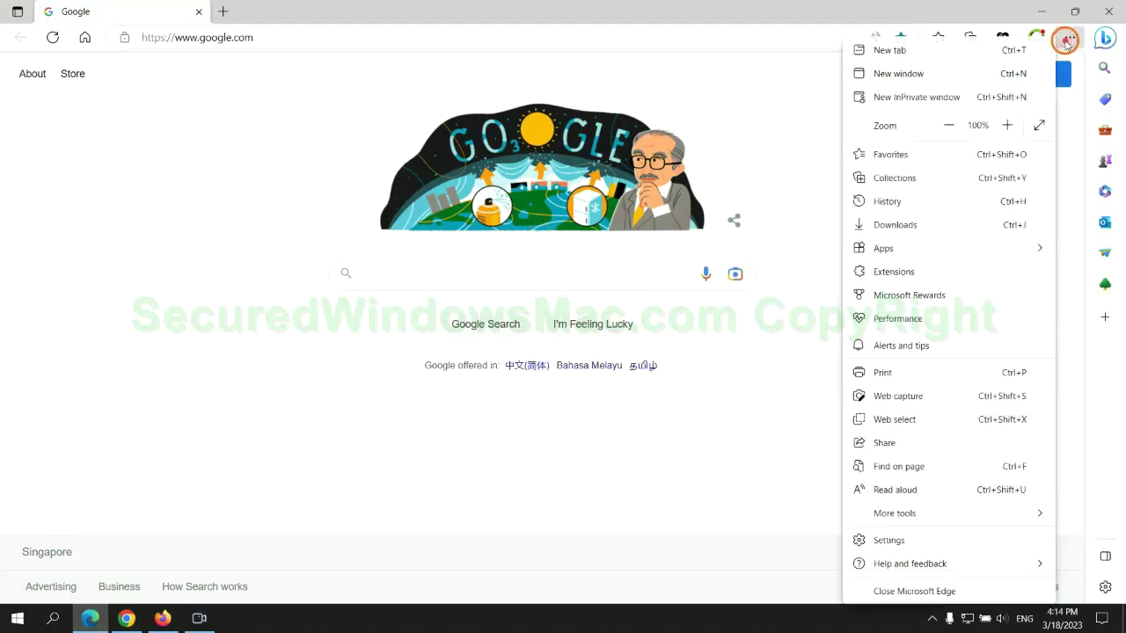
click(879, 540)
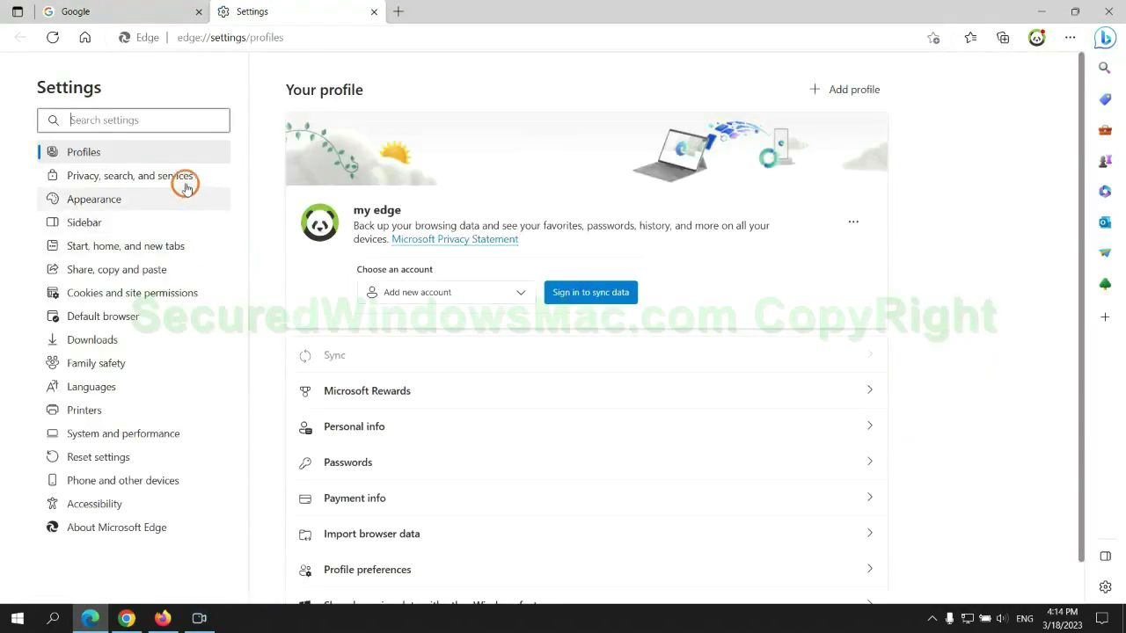
click(184, 185)
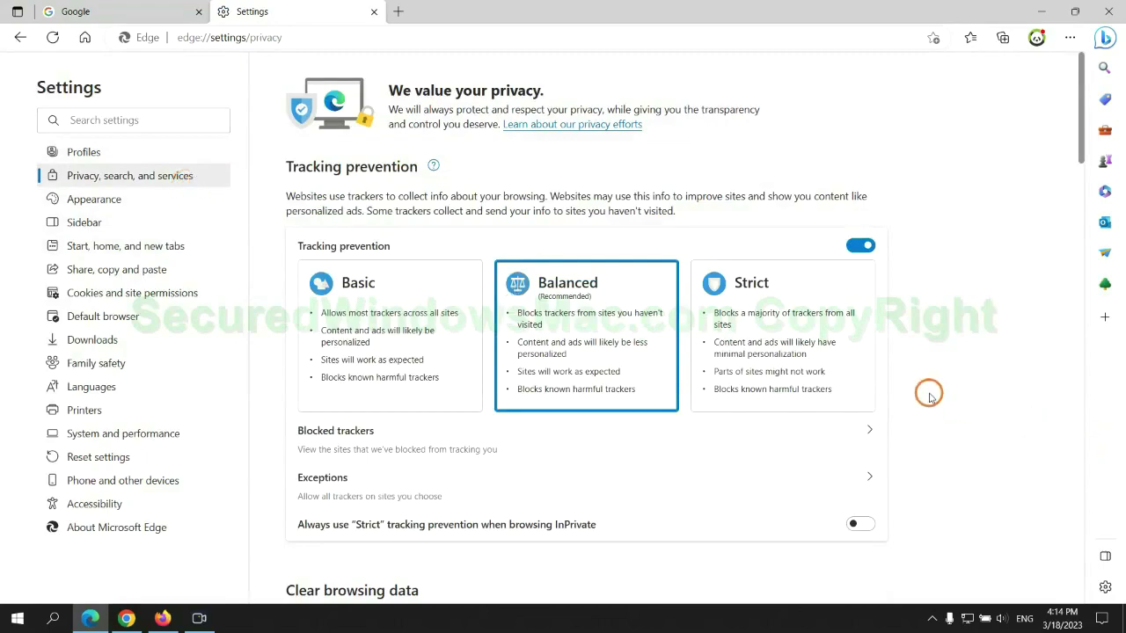
scroll(929, 395, down, 3)
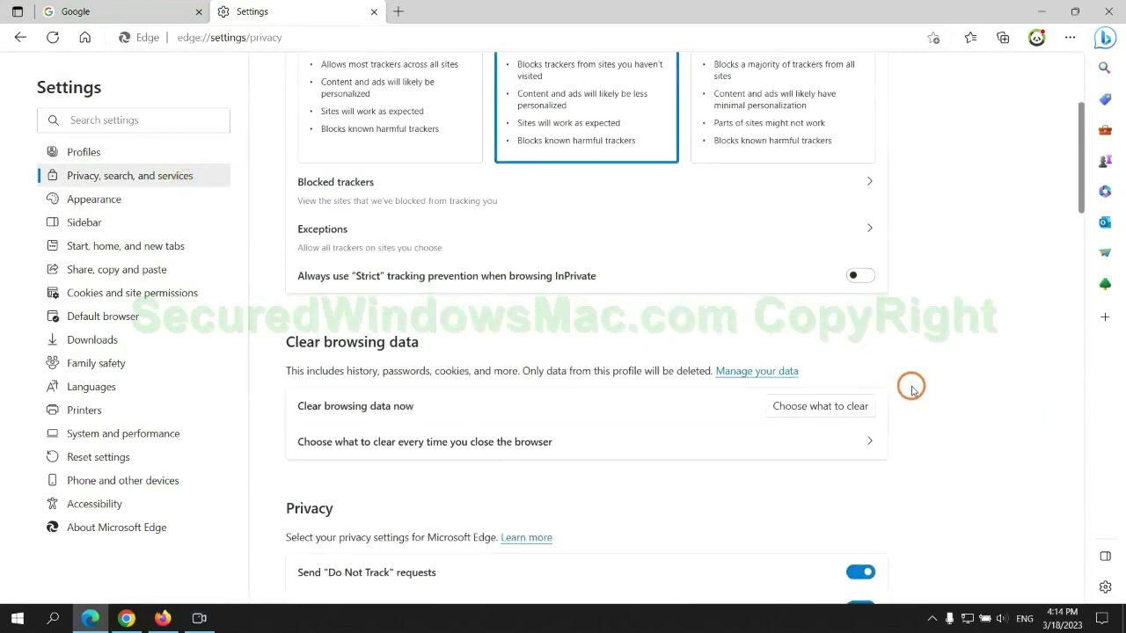
click(832, 407)
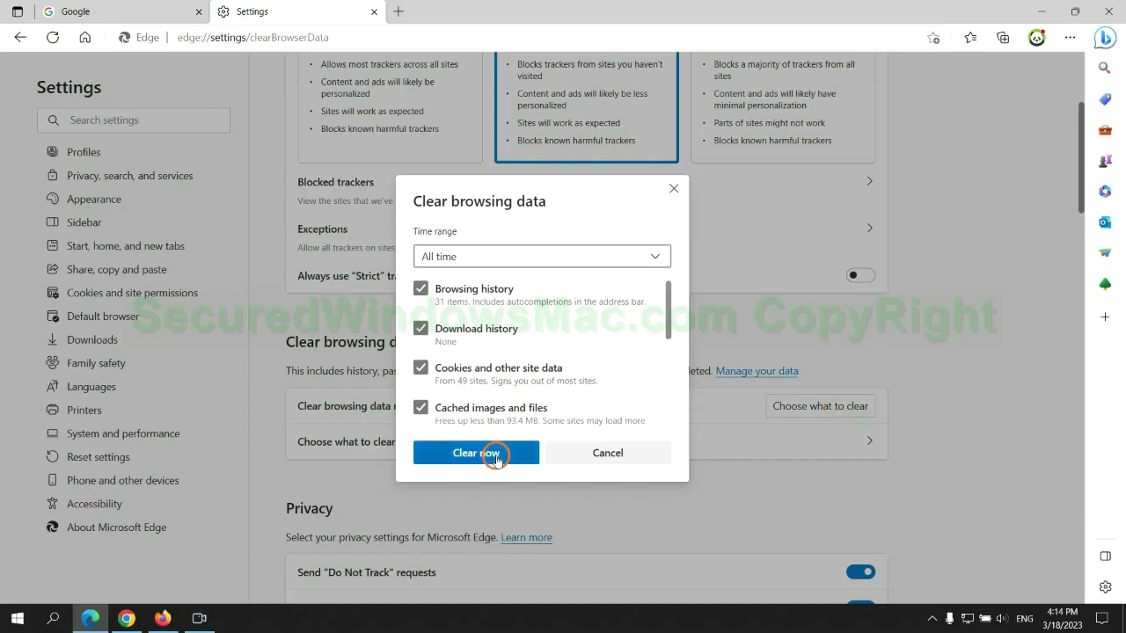
Step: Clear Edge's selected browsing data, then reset Chrome's settings to their original defaults
click(127, 618)
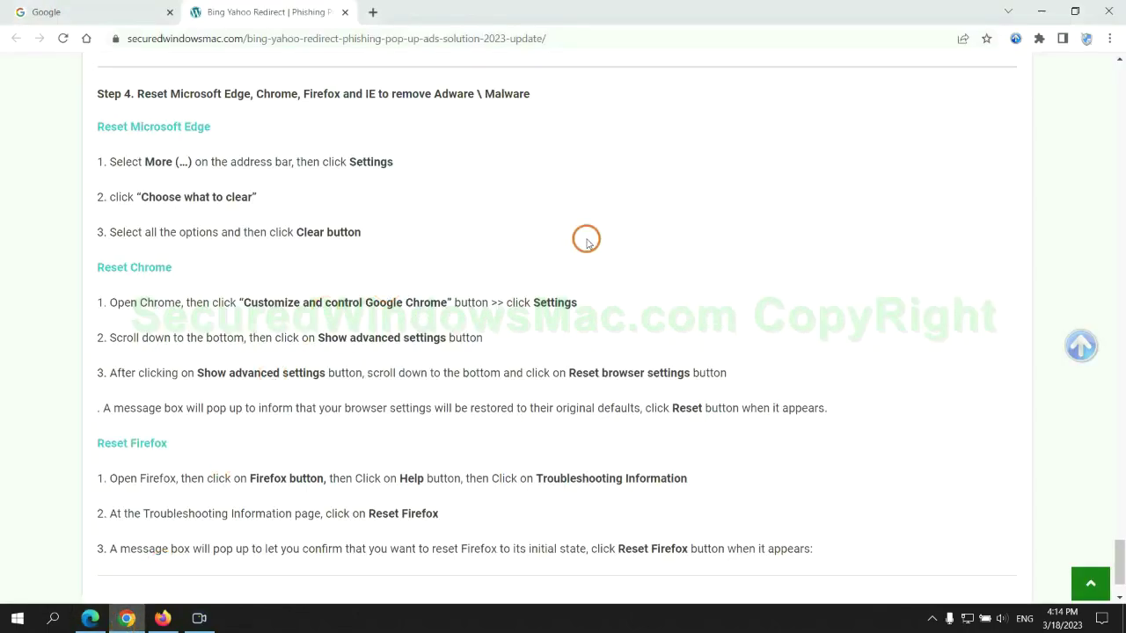
click(1108, 40)
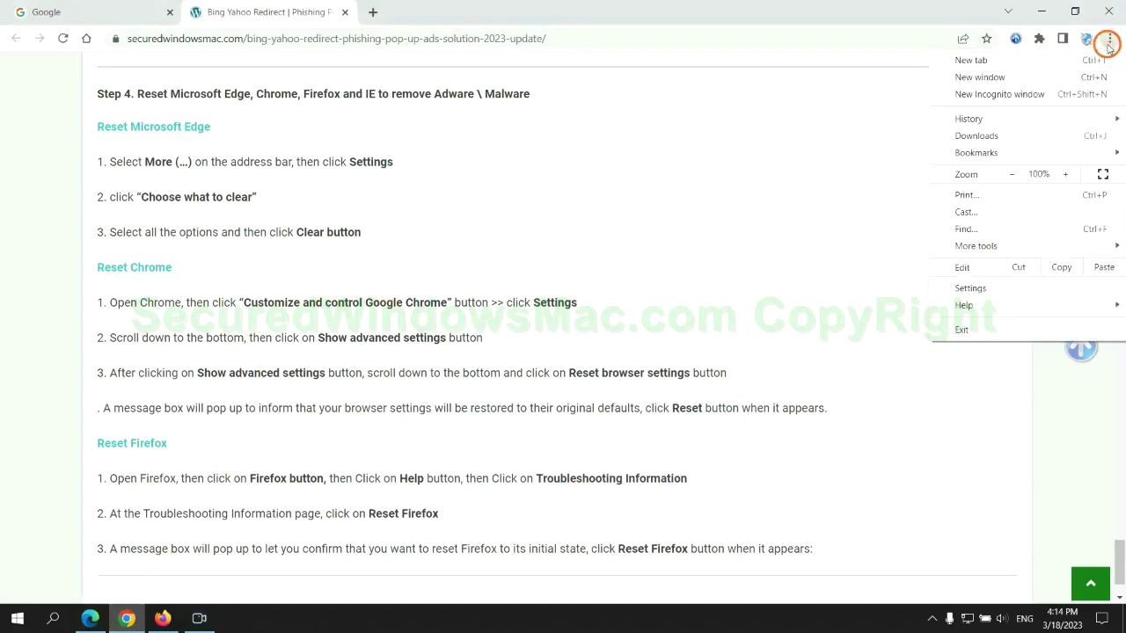
click(974, 287)
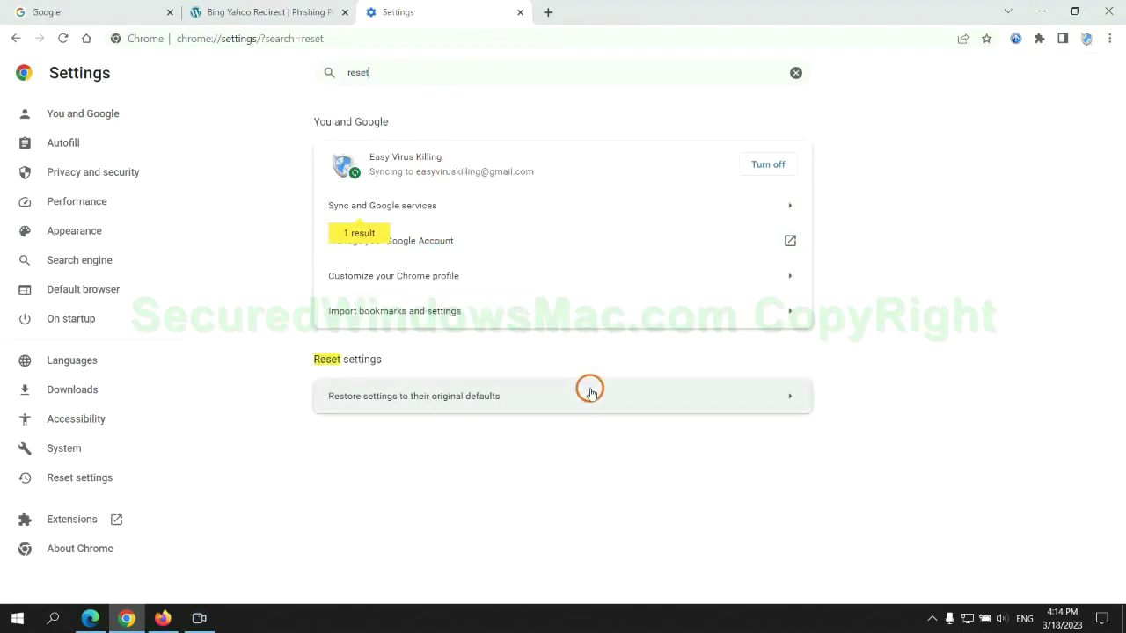
click(588, 393)
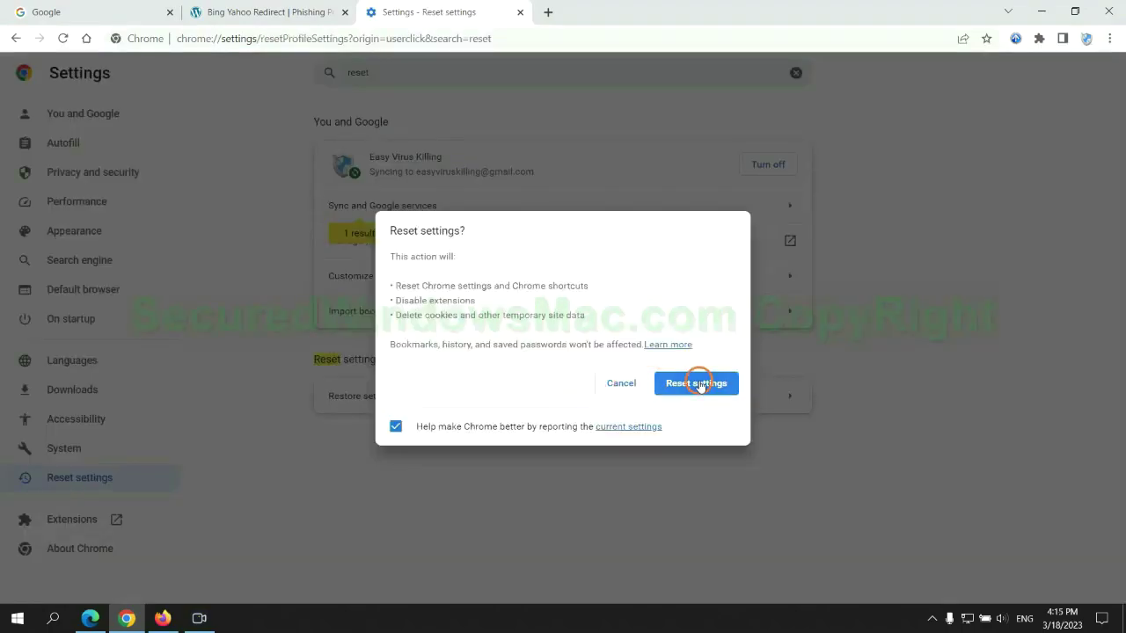
click(162, 618)
Step: Confirm Refresh Firefox from its troubleshooting information page, then highlight the guide's closing note
click(1082, 70)
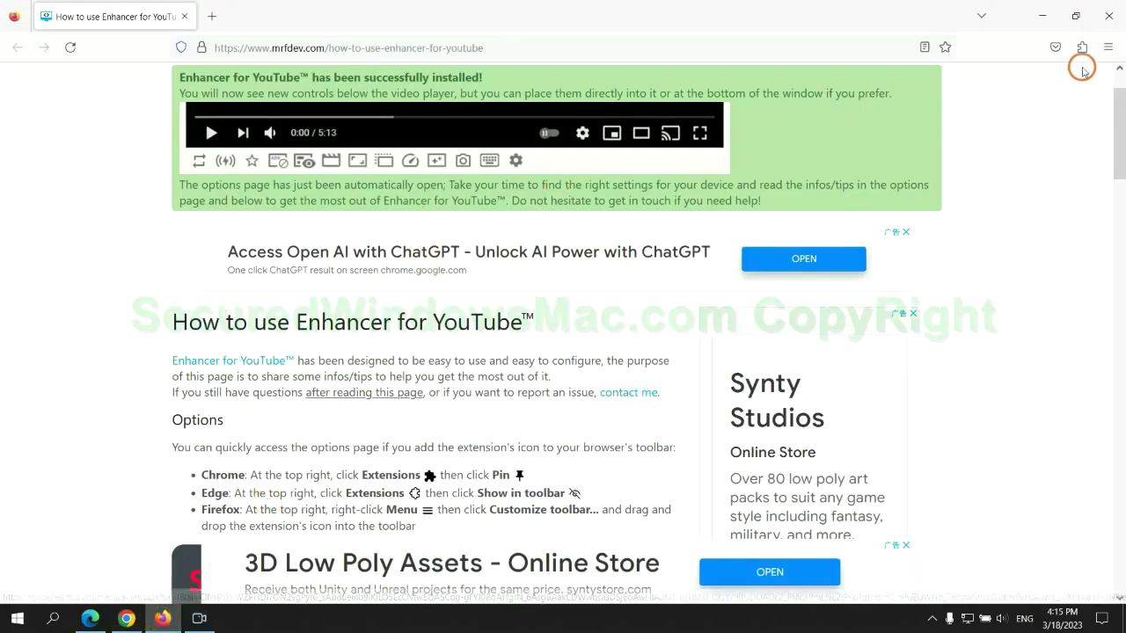
click(1109, 47)
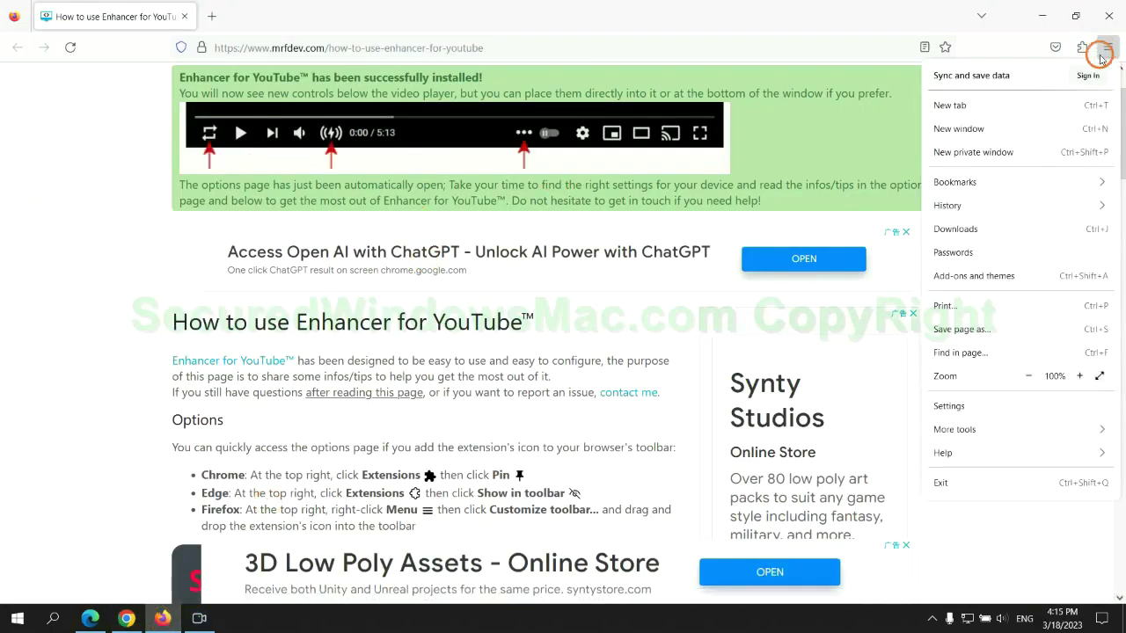
click(956, 452)
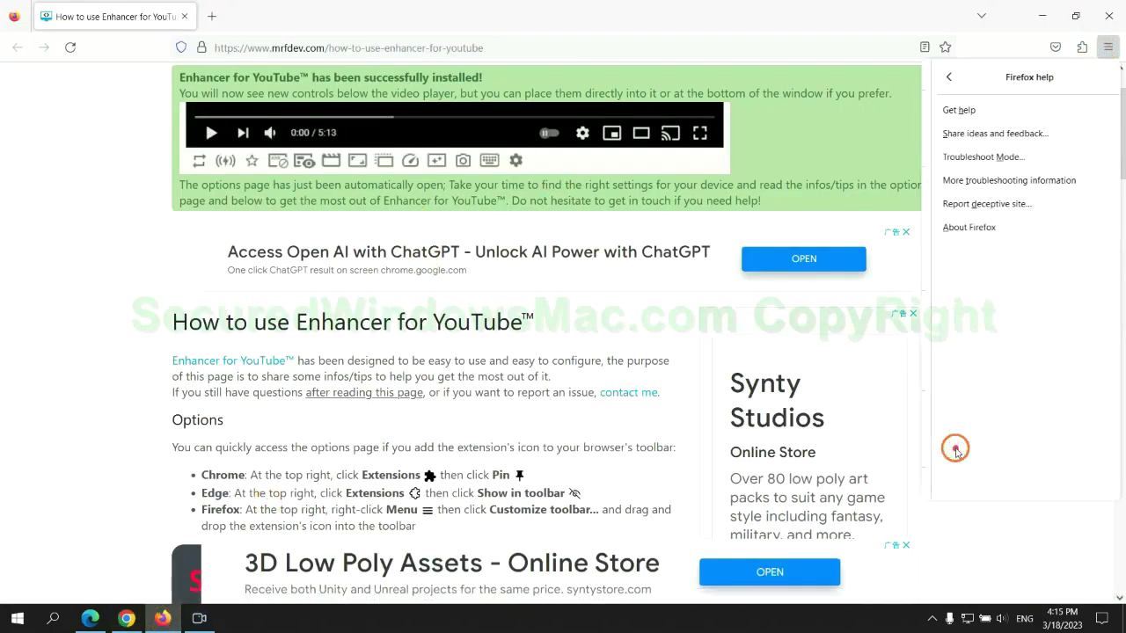
click(1004, 182)
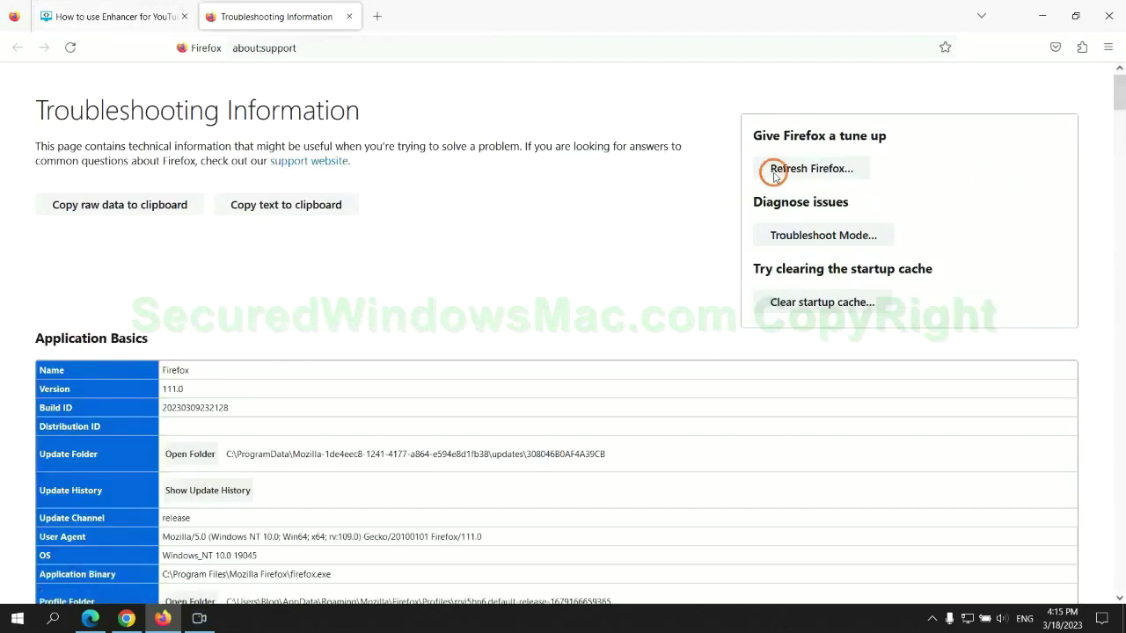
click(774, 168)
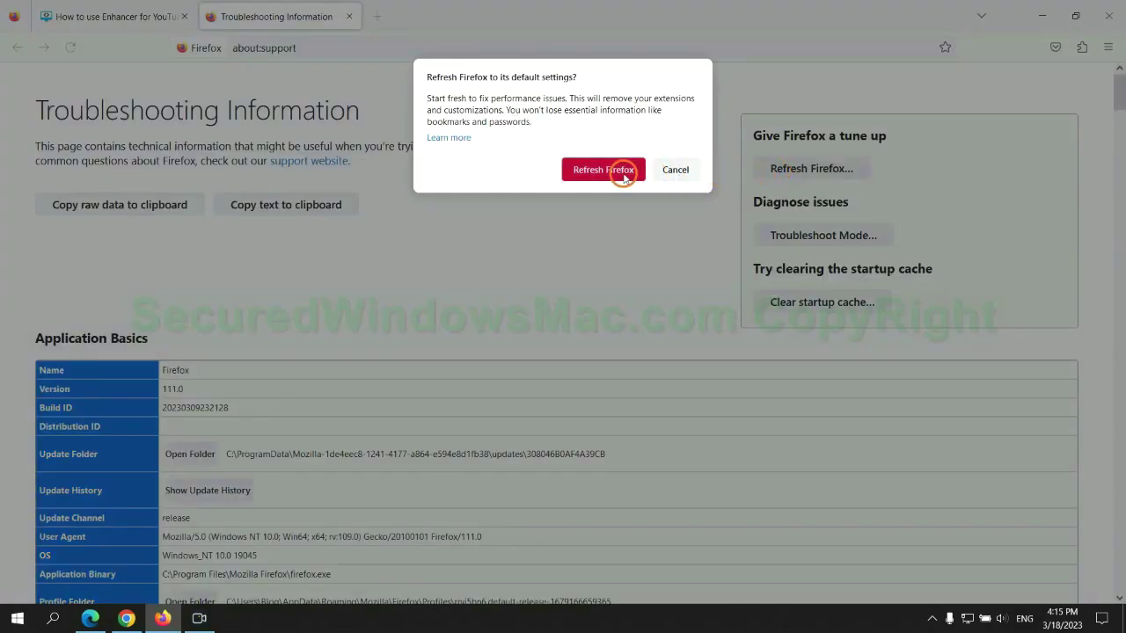
click(126, 618)
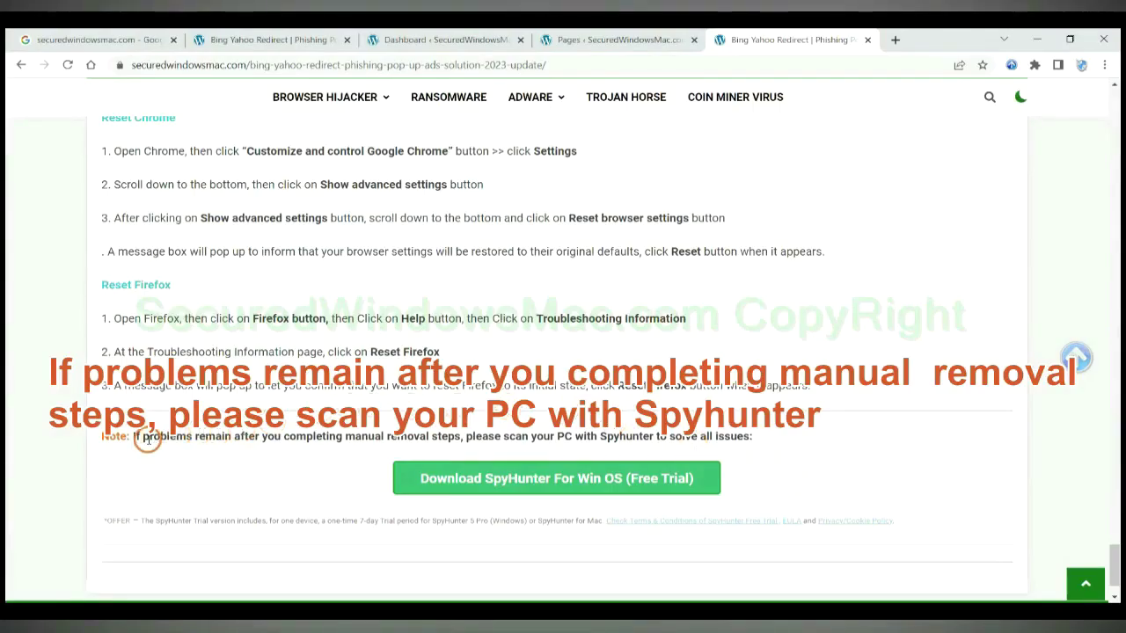
drag(134, 438, 241, 442)
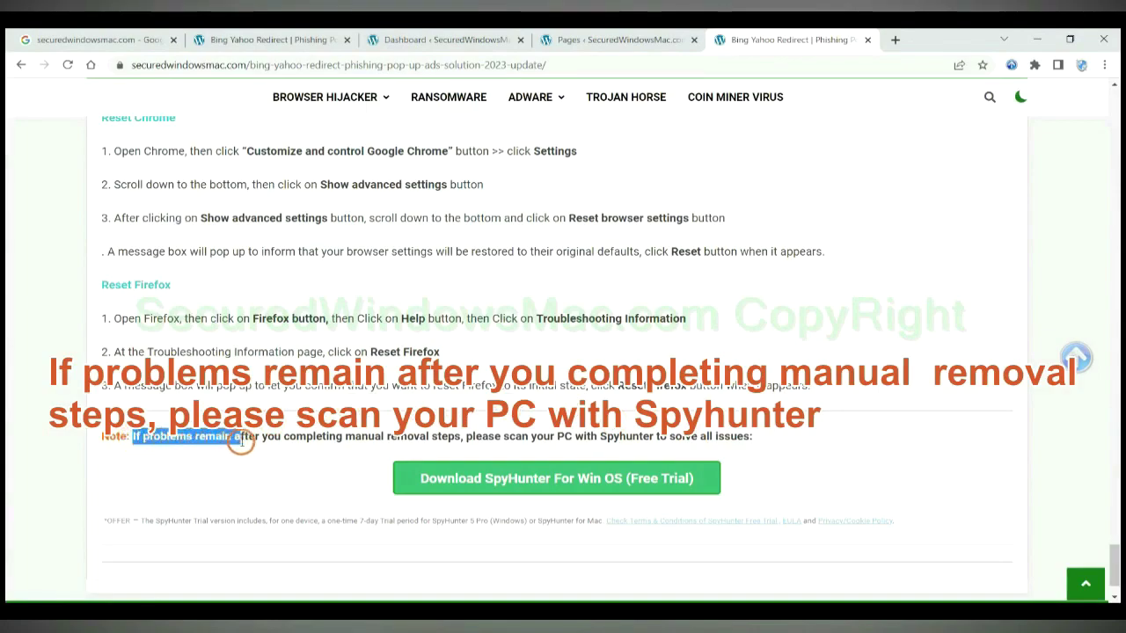